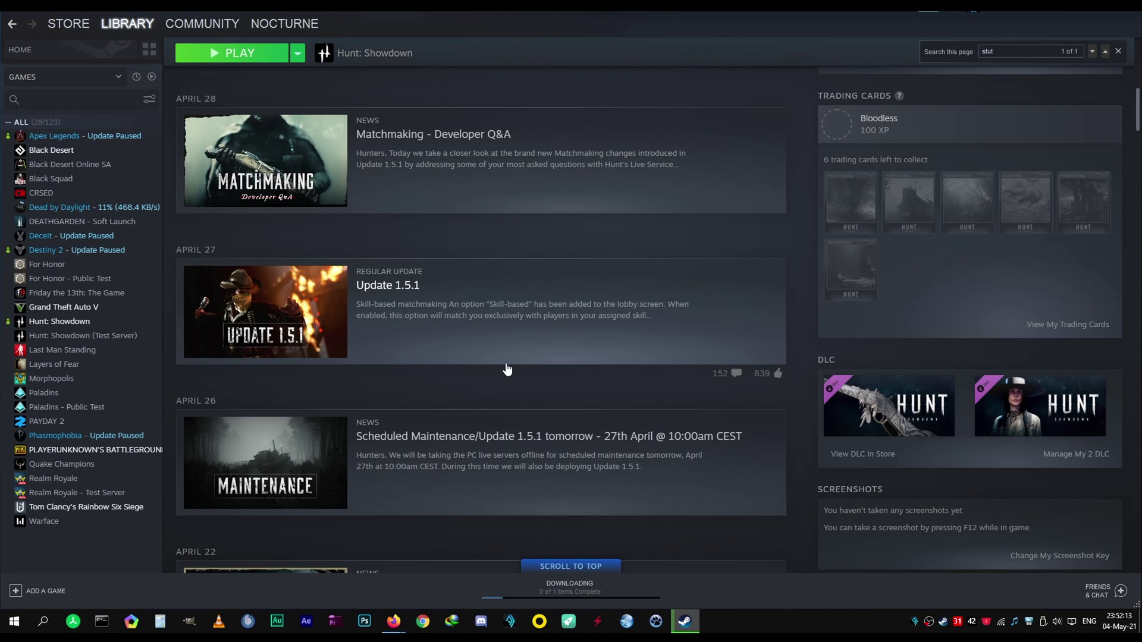
# Read the Update 1.5.1 patch notes and highlight the sentence about stuttering.
pyautogui.click(507, 365)
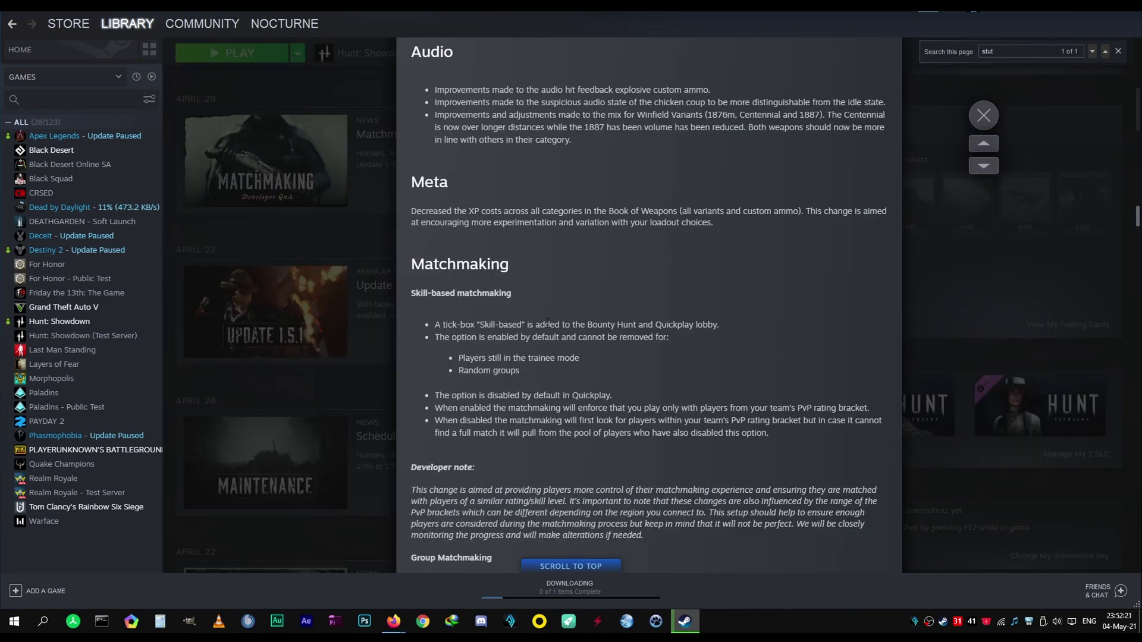
pyautogui.scroll(-4, 548, 323)
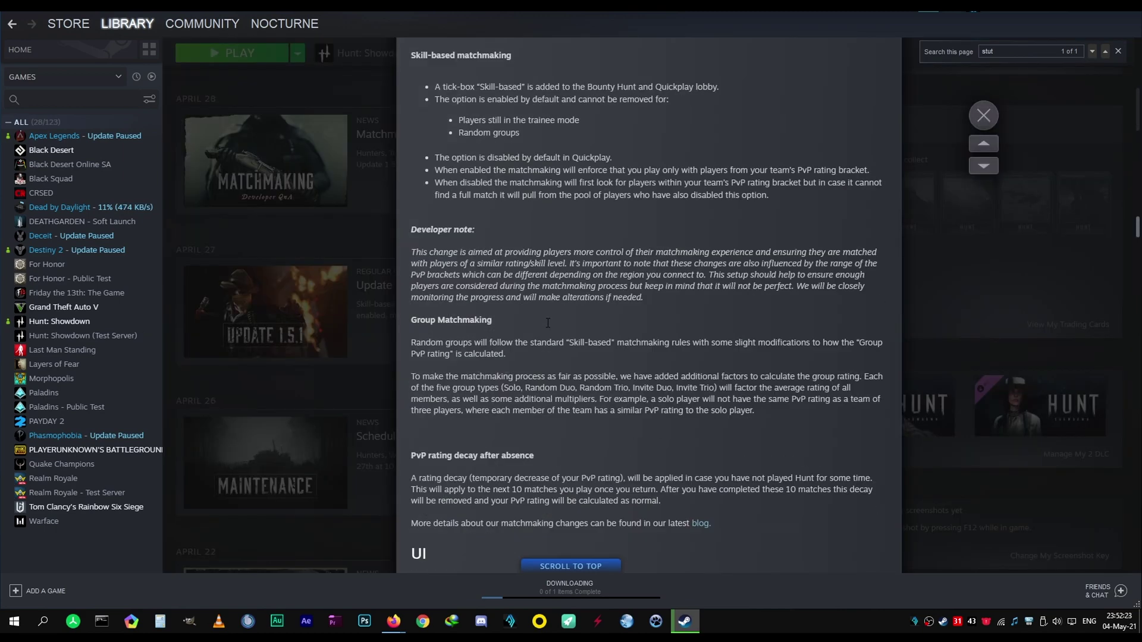
pyautogui.scroll(-4, 547, 323)
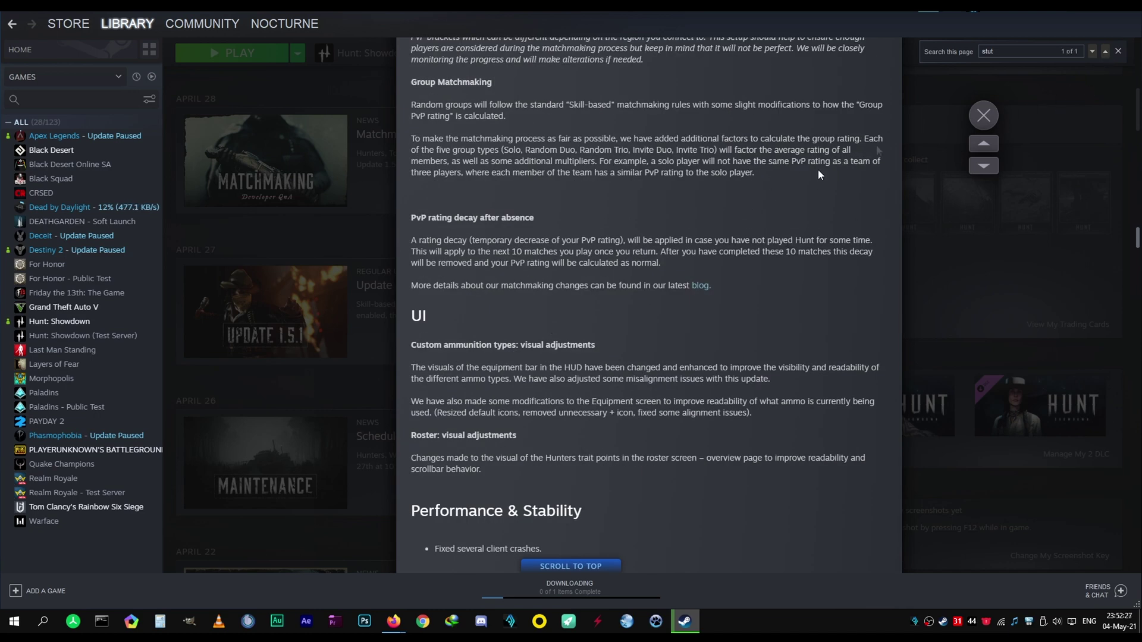
pyautogui.click(1102, 54)
pyautogui.moveTo(435, 306); pyautogui.dragTo(578, 307)
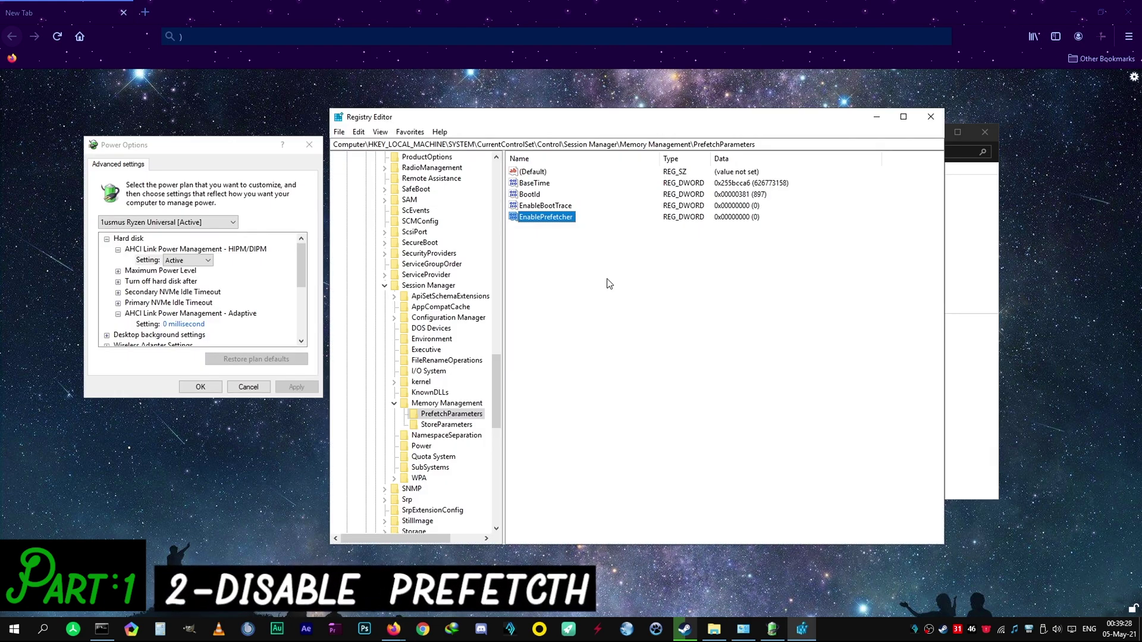
# Confirm EnablePrefetcher under PrefetchParameters still holds value data 0 and accept it.
pyautogui.click(335, 145)
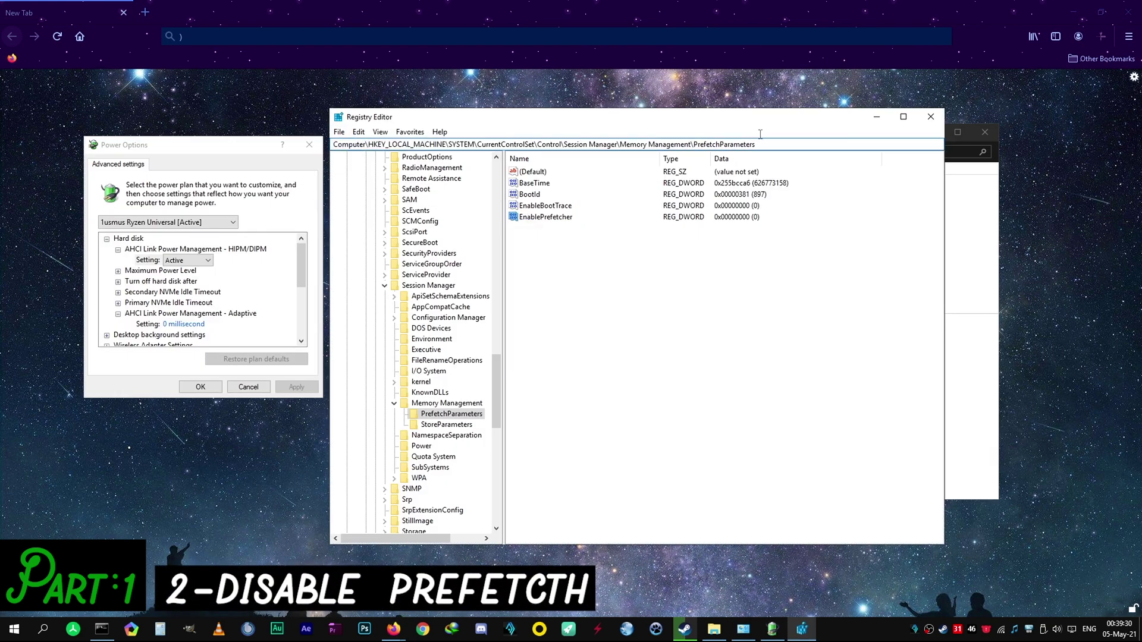
pyautogui.click(640, 242)
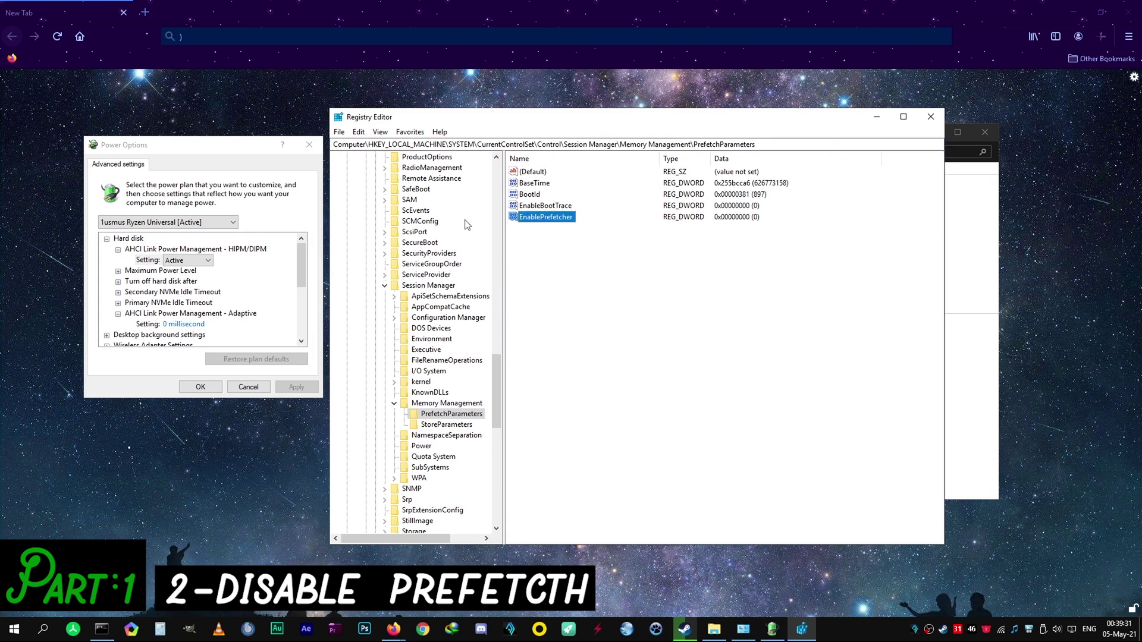
pyautogui.doubleClick(533, 218)
pyautogui.moveTo(455, 173); pyautogui.dragTo(638, 248)
pyautogui.click(605, 305)
pyautogui.click(659, 342)
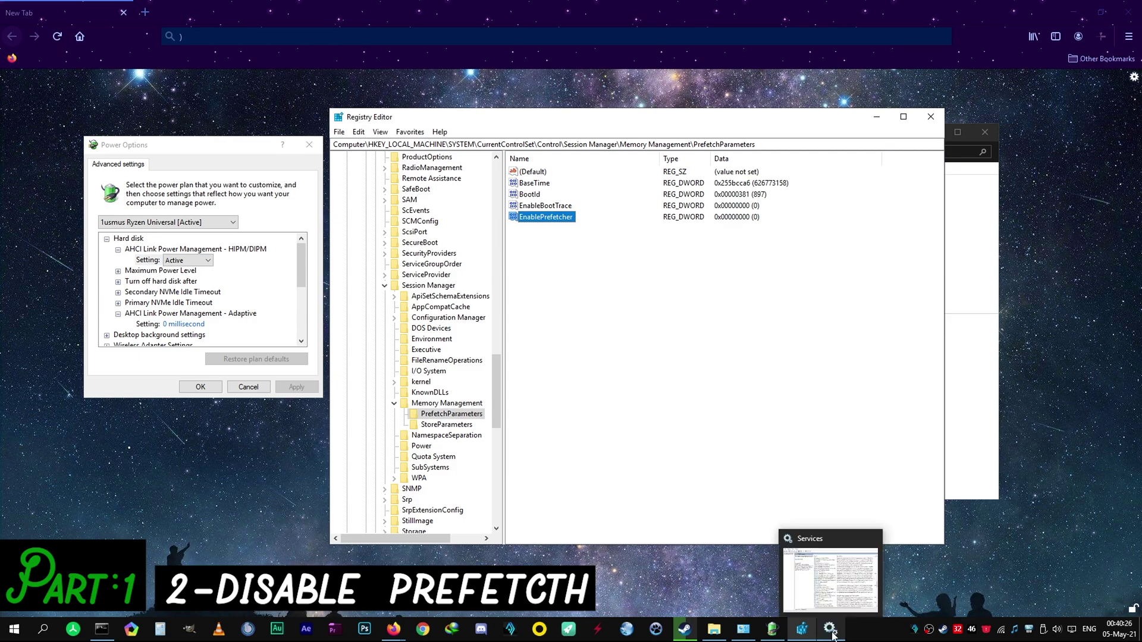
# Confirm the Hyper-V Guest Shutdown Service startup type is Disabled in its properties, then close them.
pyautogui.click(831, 632)
pyautogui.scroll(10, 762, 309)
pyautogui.scroll(-8, 756, 322)
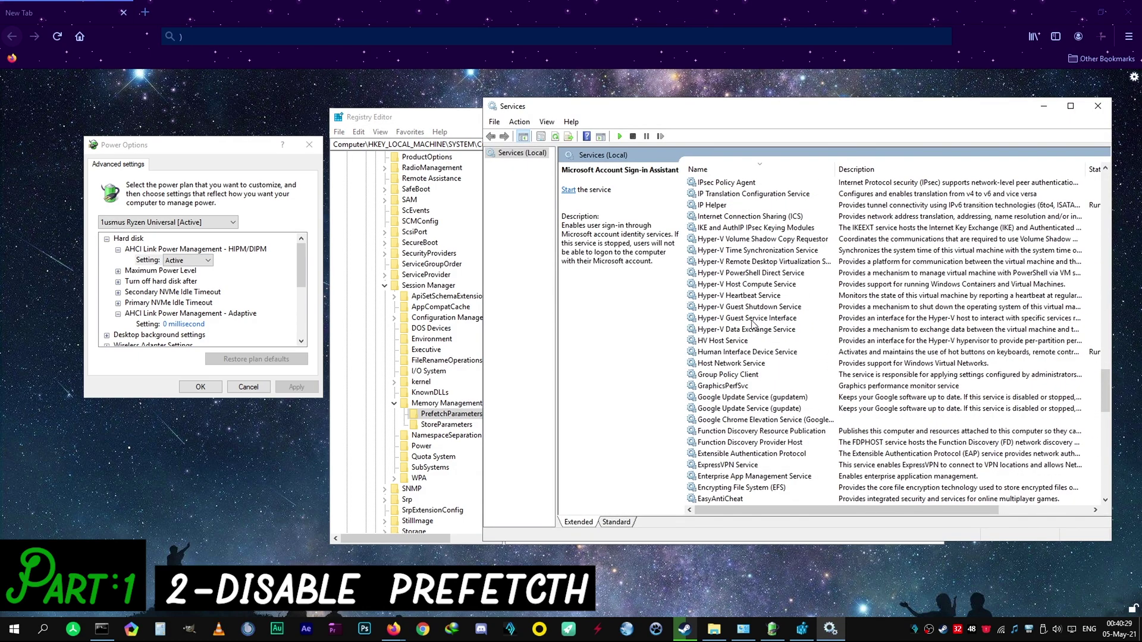
pyautogui.rightClick(727, 239)
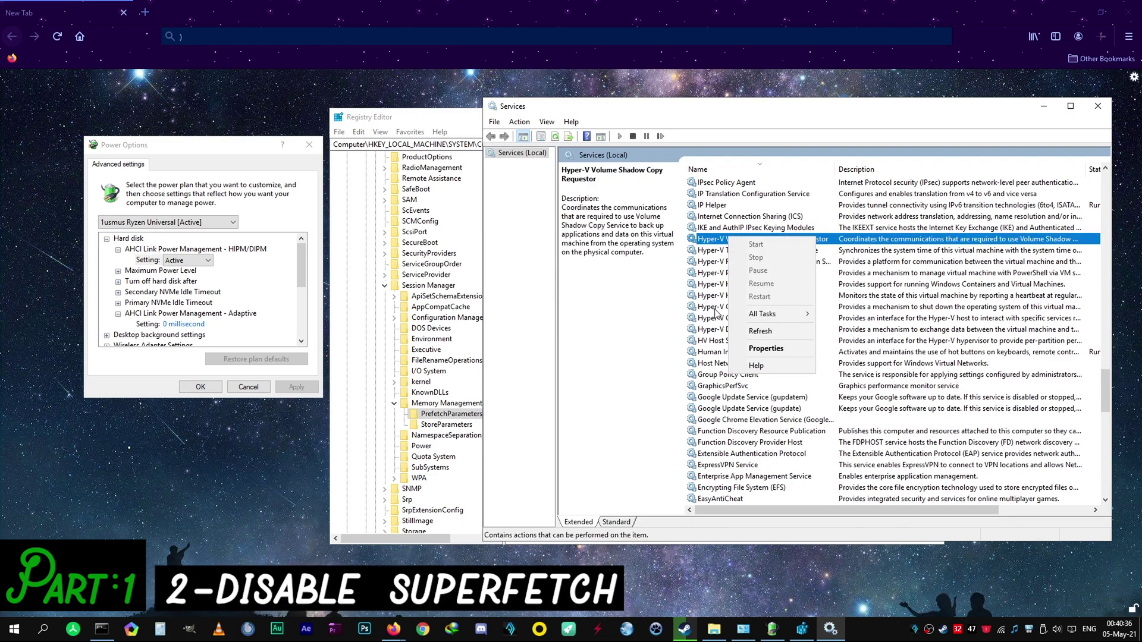
pyautogui.click(716, 308)
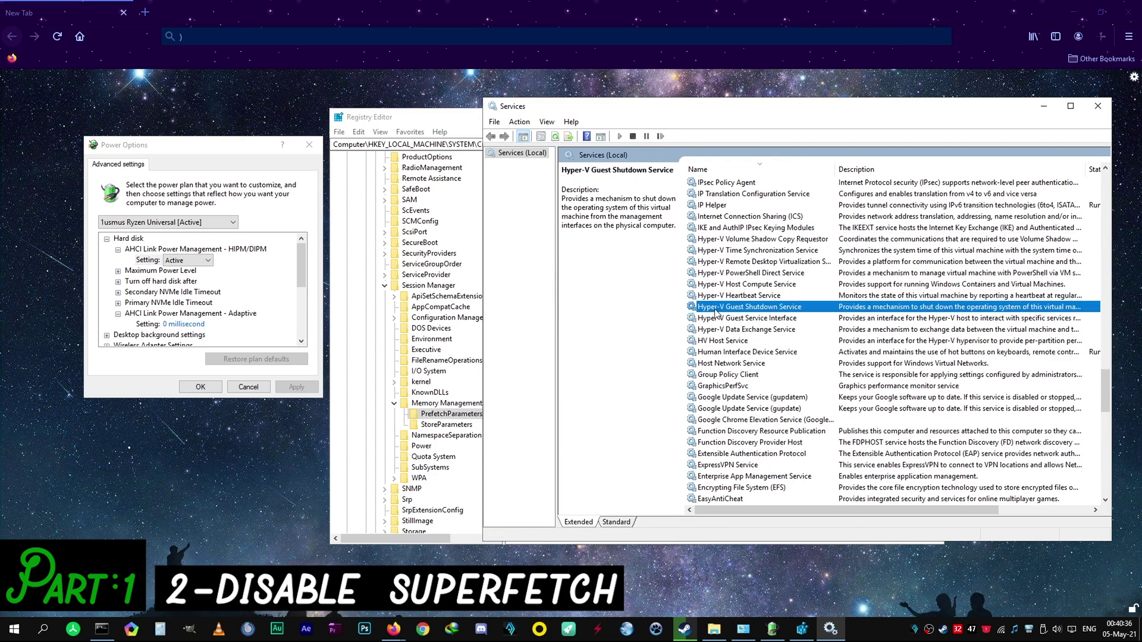
pyautogui.rightClick(716, 310)
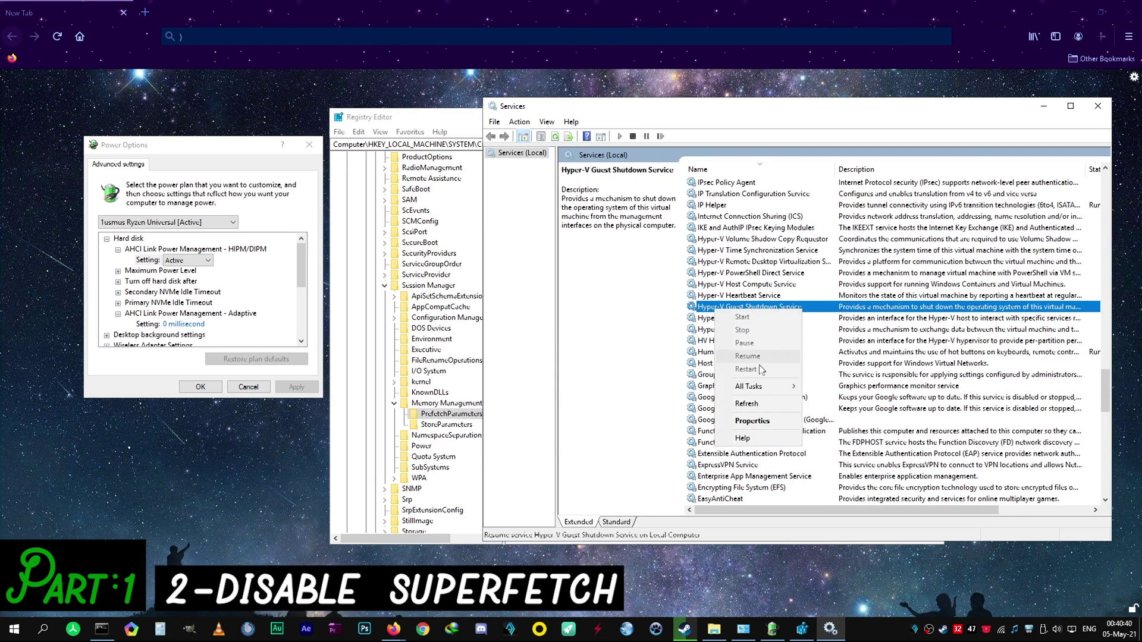
pyautogui.click(763, 428)
pyautogui.click(821, 313)
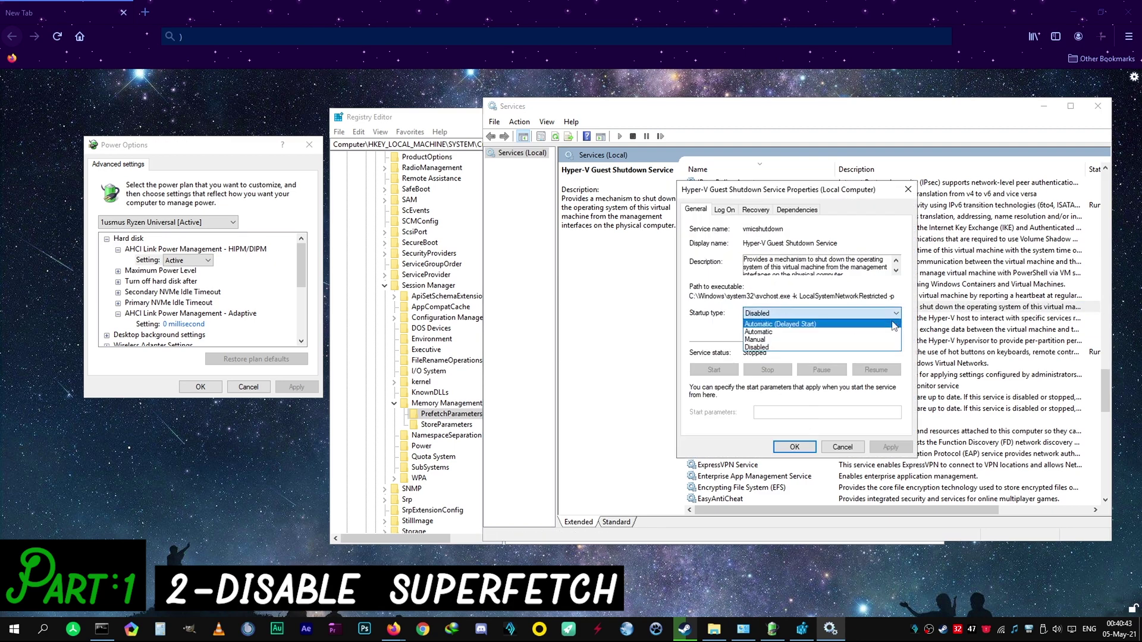
pyautogui.click(792, 348)
pyautogui.click(843, 447)
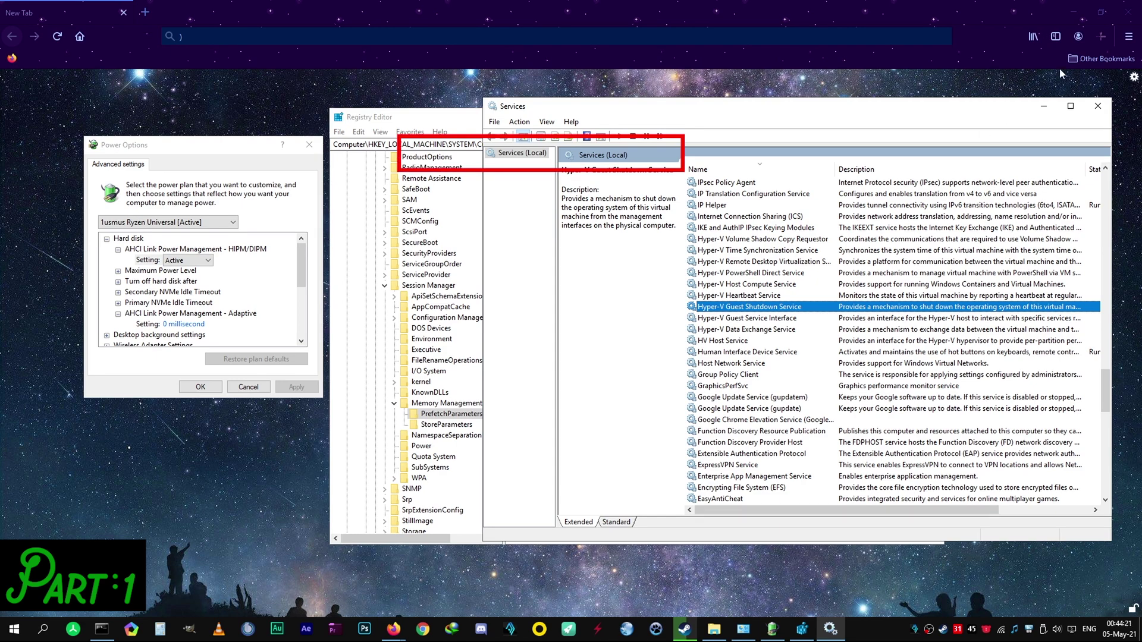
# Bring Registry Editor forward, then minimize it to uncover the power plan settings.
pyautogui.click(1044, 106)
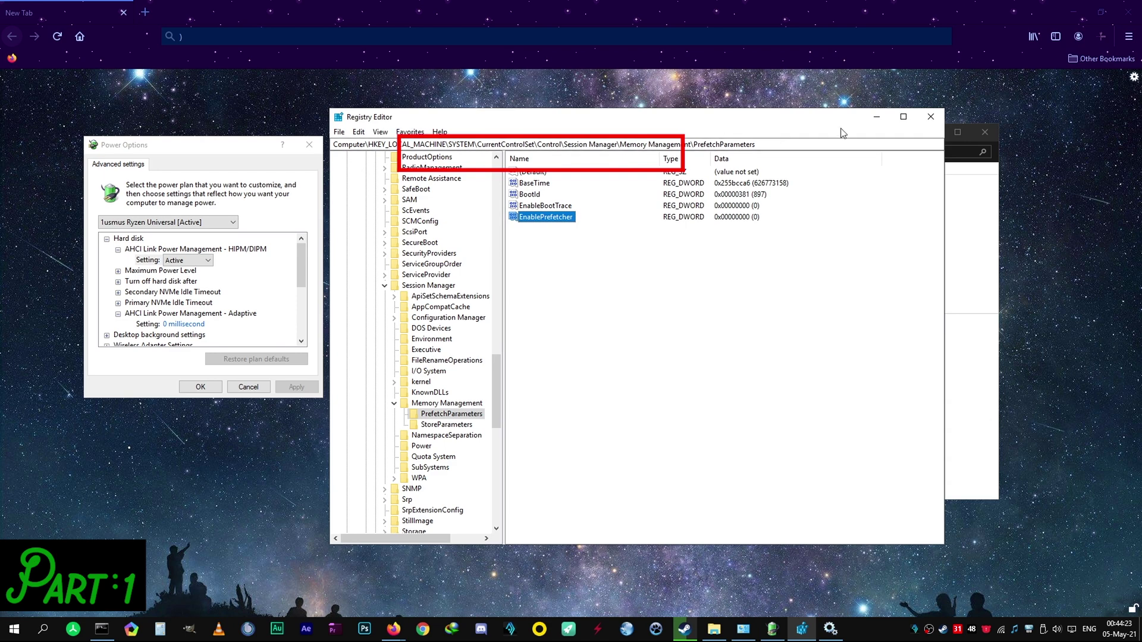
pyautogui.click(876, 116)
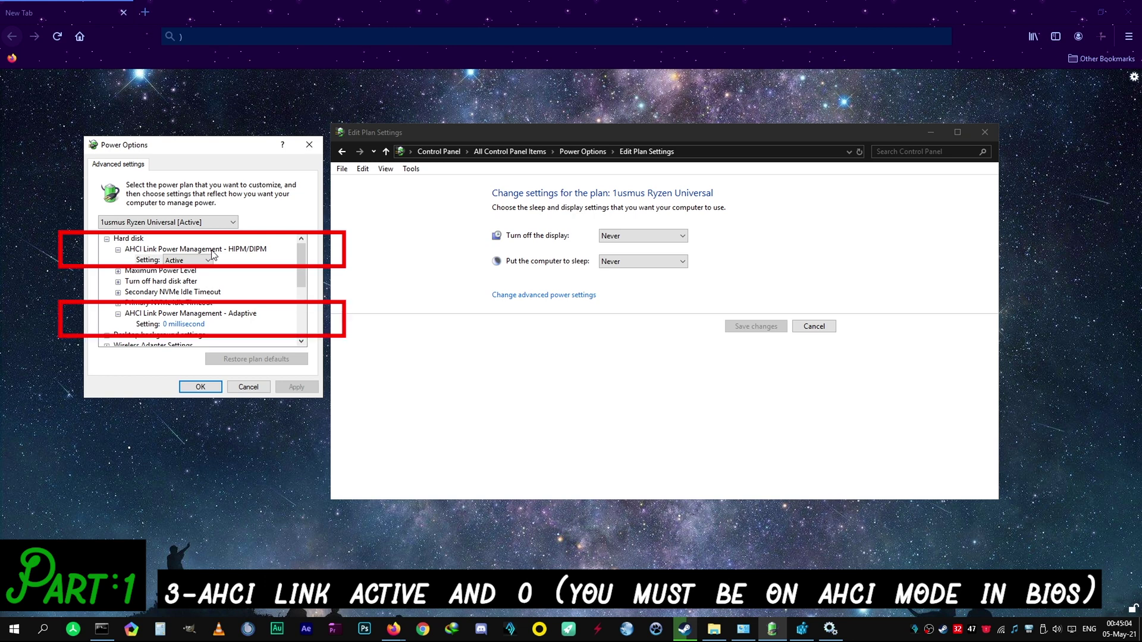
# Set AHCI HIPM/DIPM link power management to Active and the Adaptive timeout to 0 milliseconds.
pyautogui.click(207, 260)
pyautogui.click(175, 271)
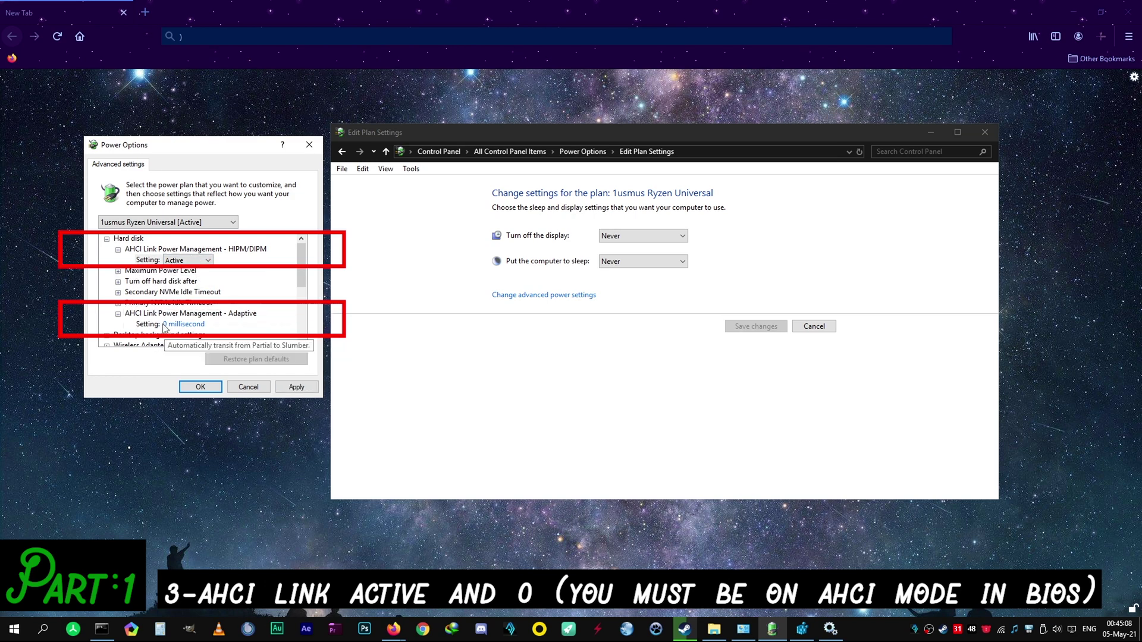
pyautogui.click(227, 314)
pyautogui.click(185, 325)
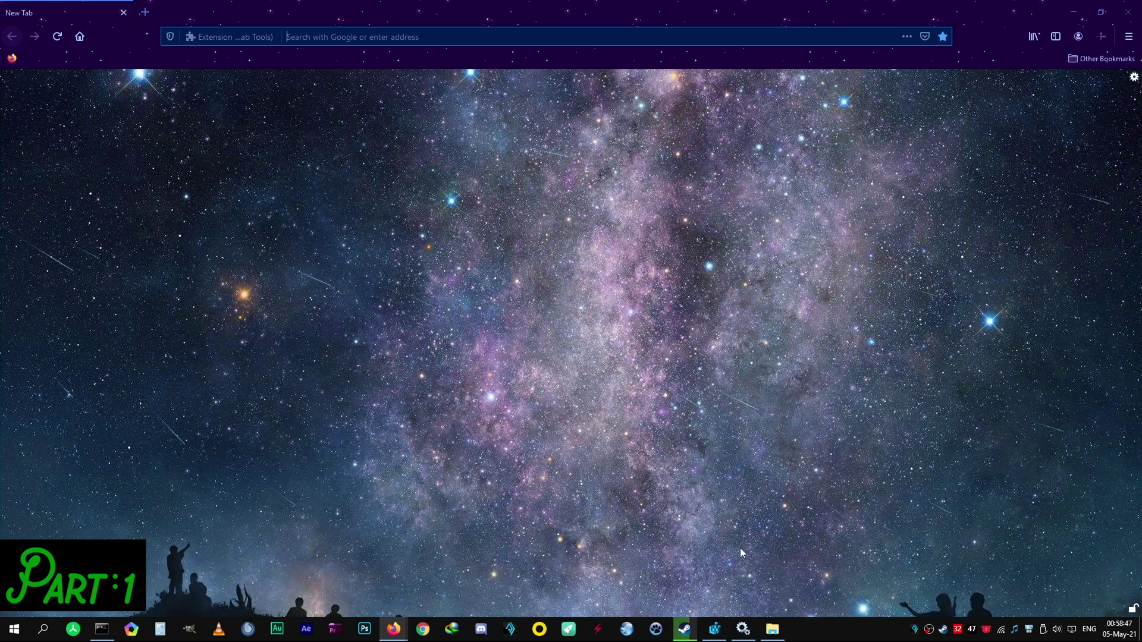
# Browse the Hunt Showdown folder into user\shaders\cache, then go back up to the game folder.
pyautogui.click(773, 632)
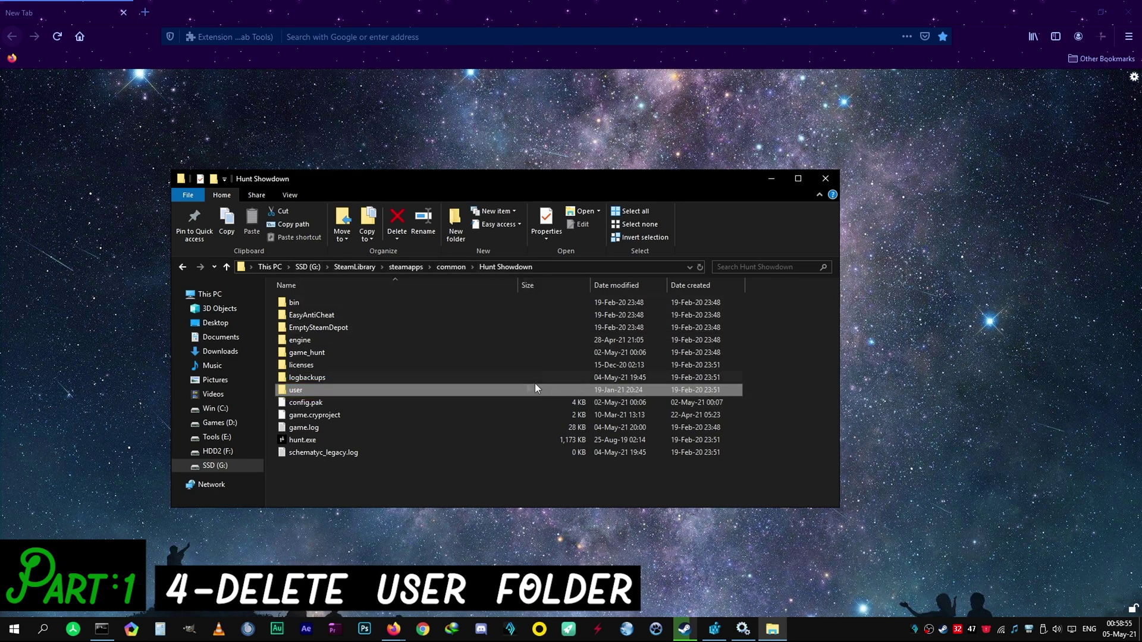
pyautogui.doubleClick(486, 392)
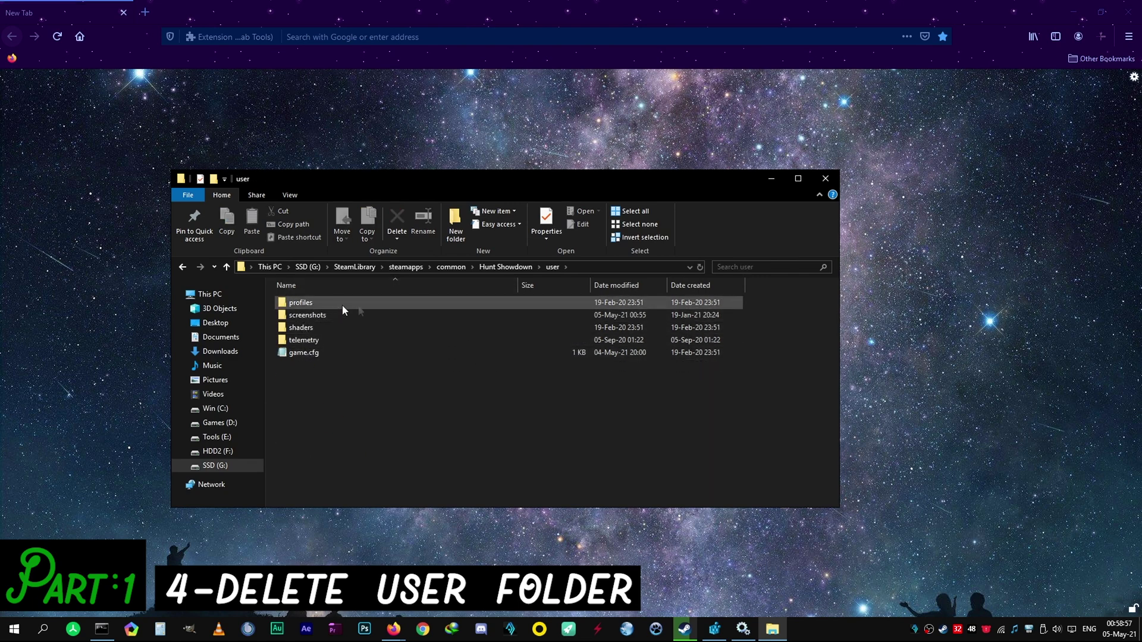
pyautogui.doubleClick(306, 330)
pyautogui.click(298, 303)
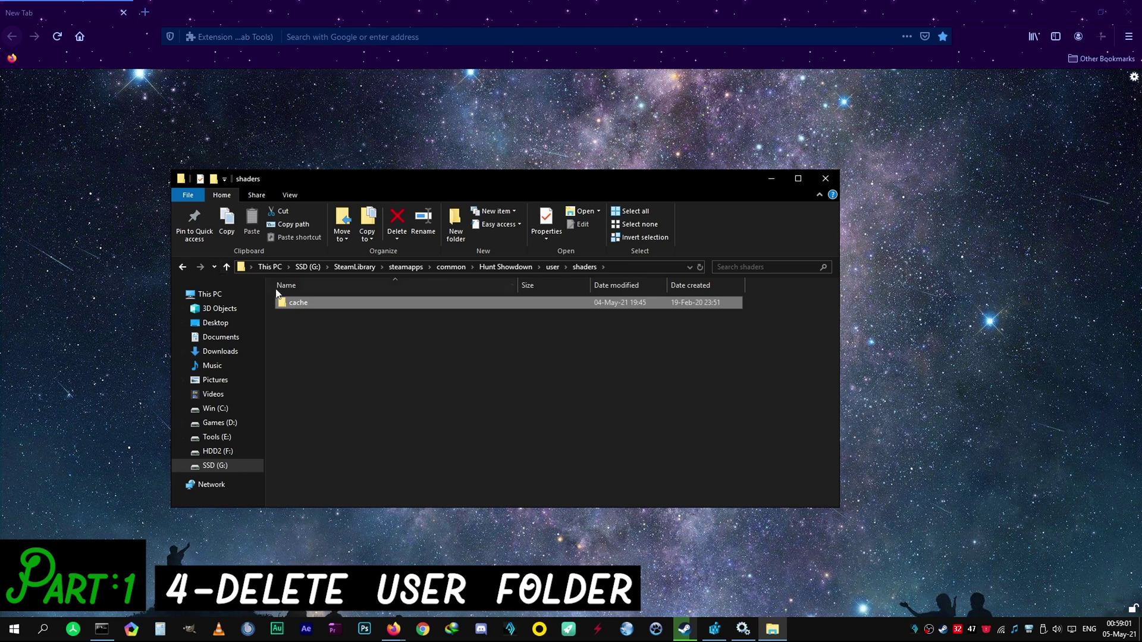
pyautogui.doubleClick(306, 301)
pyautogui.click(232, 267)
pyautogui.click(233, 266)
pyautogui.click(233, 266)
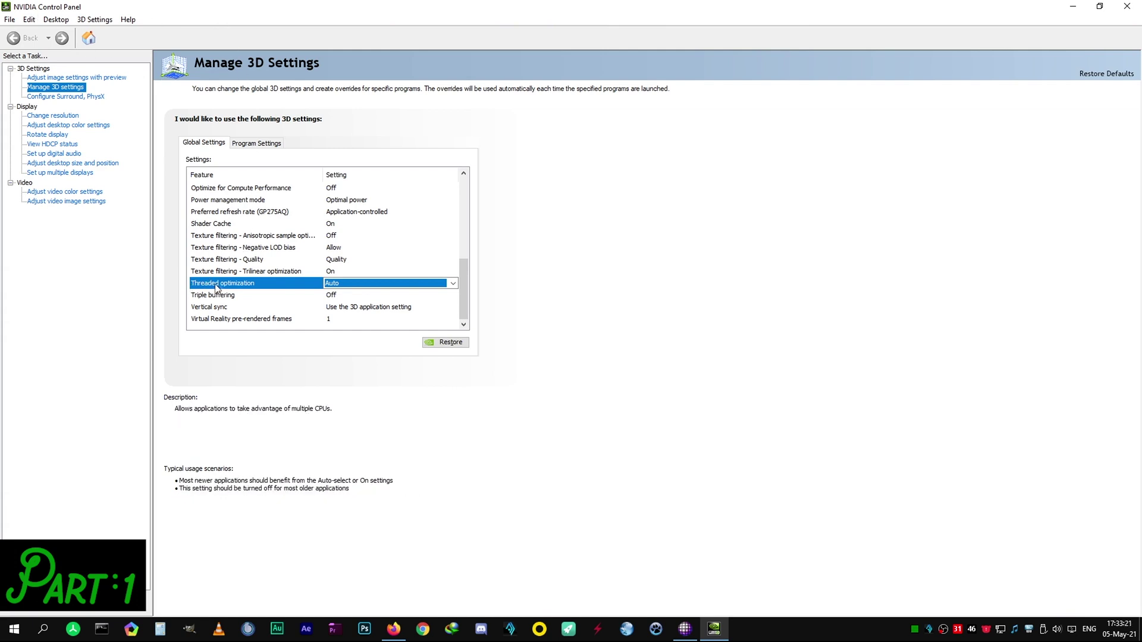
# Expand the Threaded optimization dropdown in Global Settings to view its choices.
pyautogui.click(333, 284)
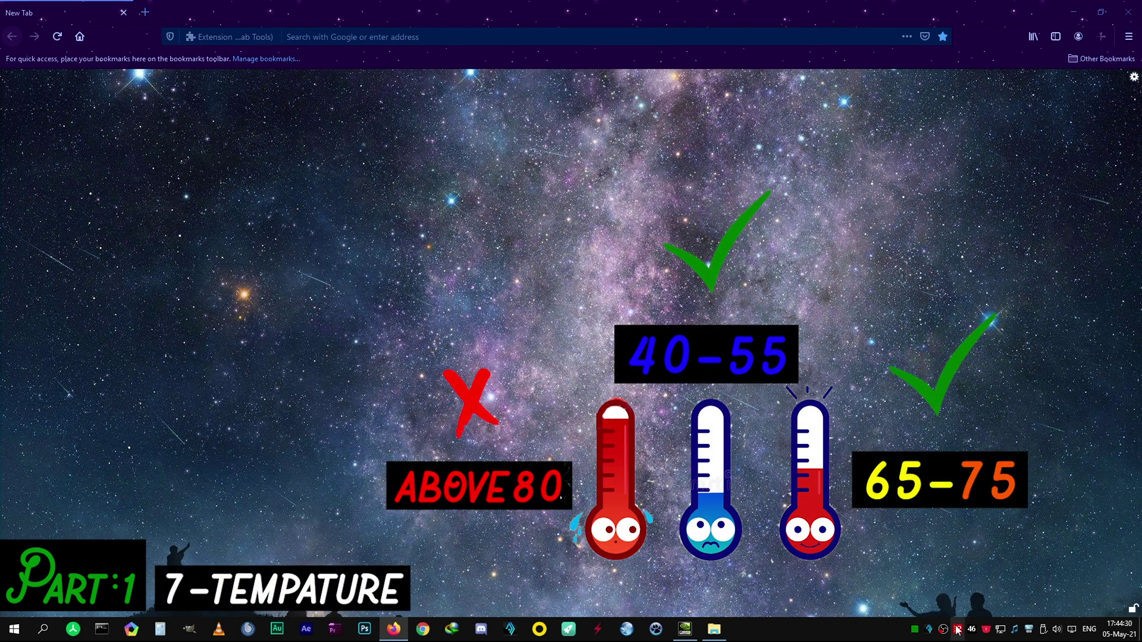
# Check the GPU temperature reading from the taskbar tray icon.
pyautogui.moveTo(961, 633)
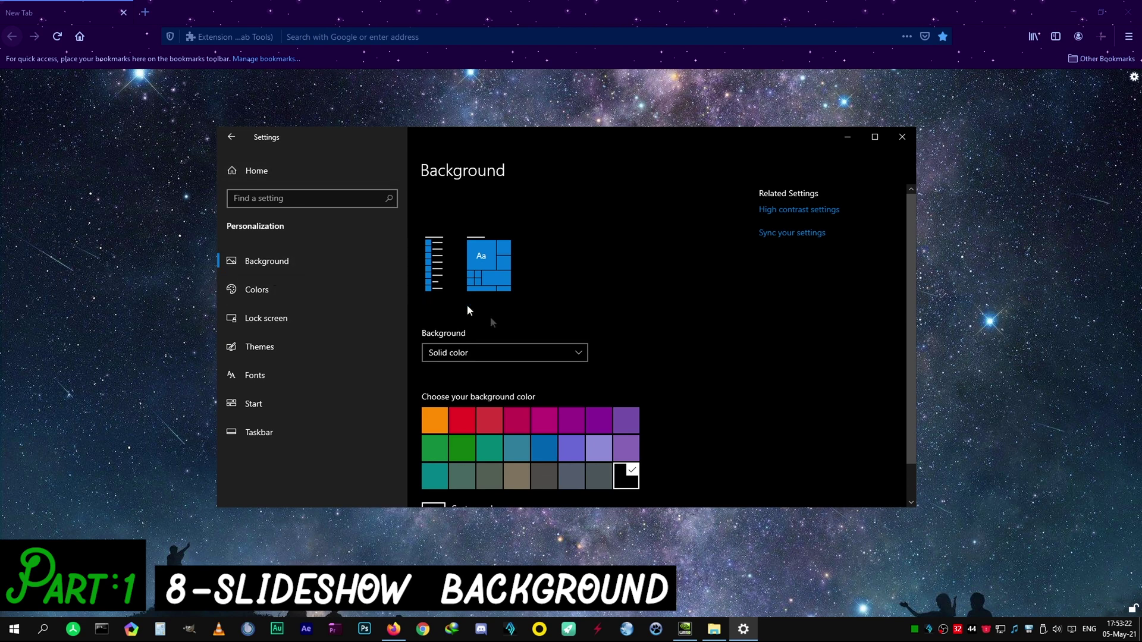
# Expand the Background type dropdown to view its choices, including Slideshow.
pyautogui.click(544, 356)
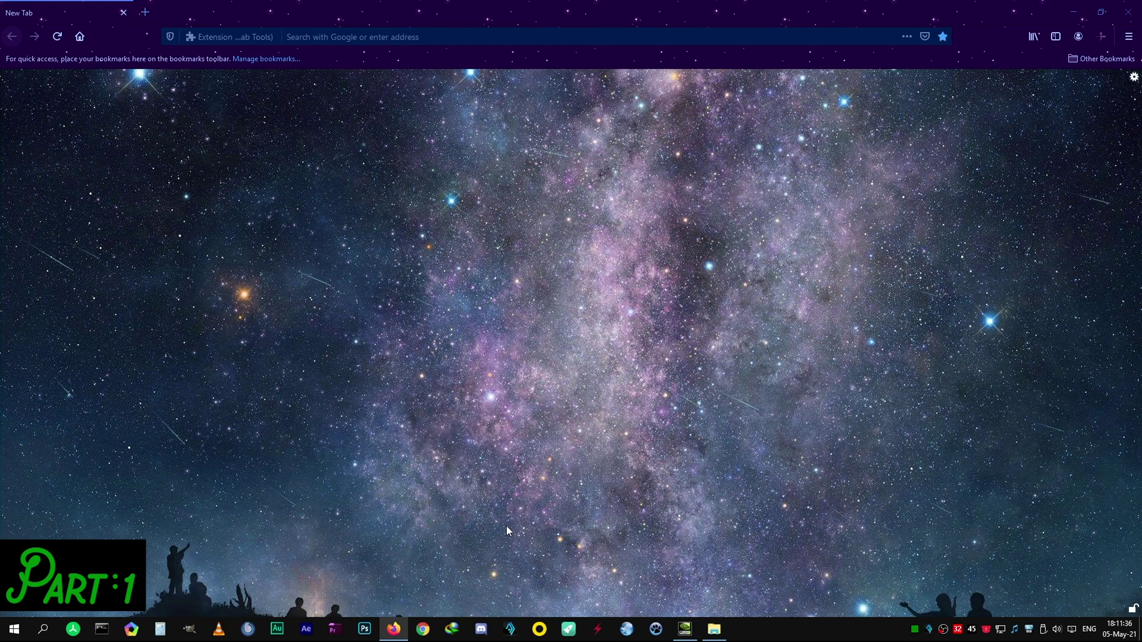
# Check the Max Frame Rate limit, leave it Off, and go to Change resolution.
pyautogui.click(684, 629)
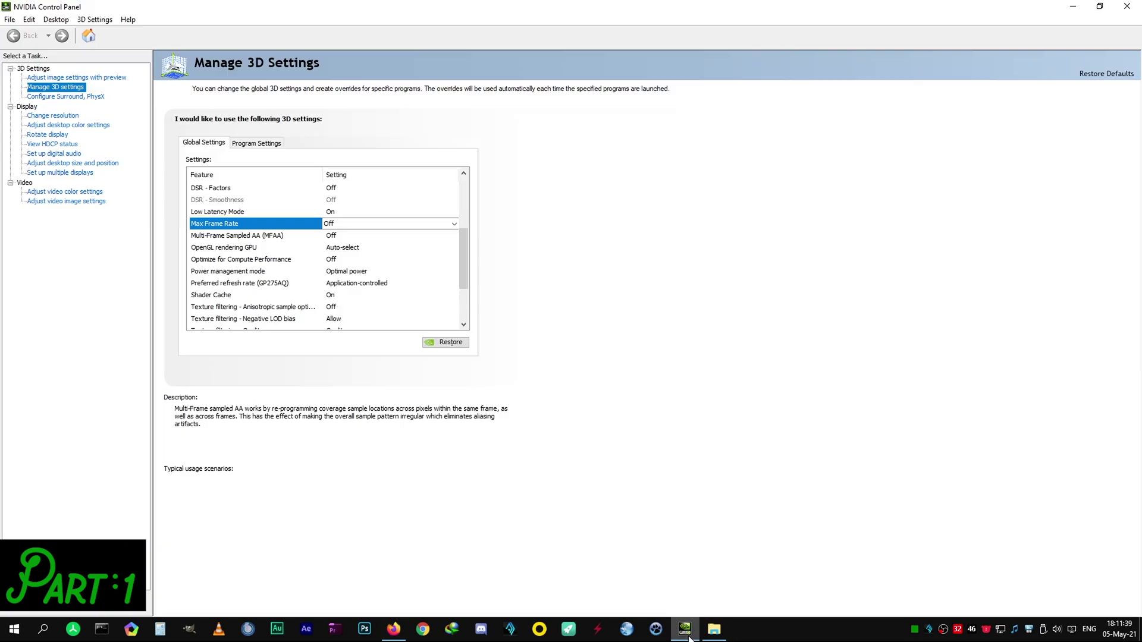
pyautogui.click(387, 224)
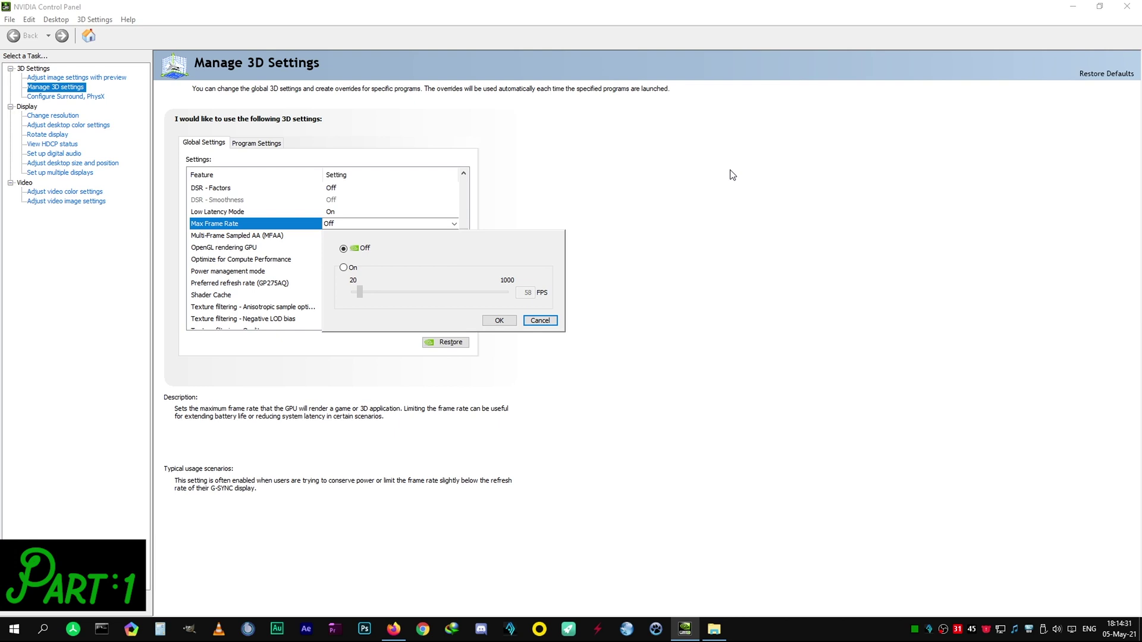
pyautogui.click(540, 321)
pyautogui.click(54, 115)
# Create a 1920 × 1078 custom resolution at 62 Hz, then switch to the cru-1.5 folder.
pyautogui.scroll(-3, 524, 424)
pyautogui.click(202, 296)
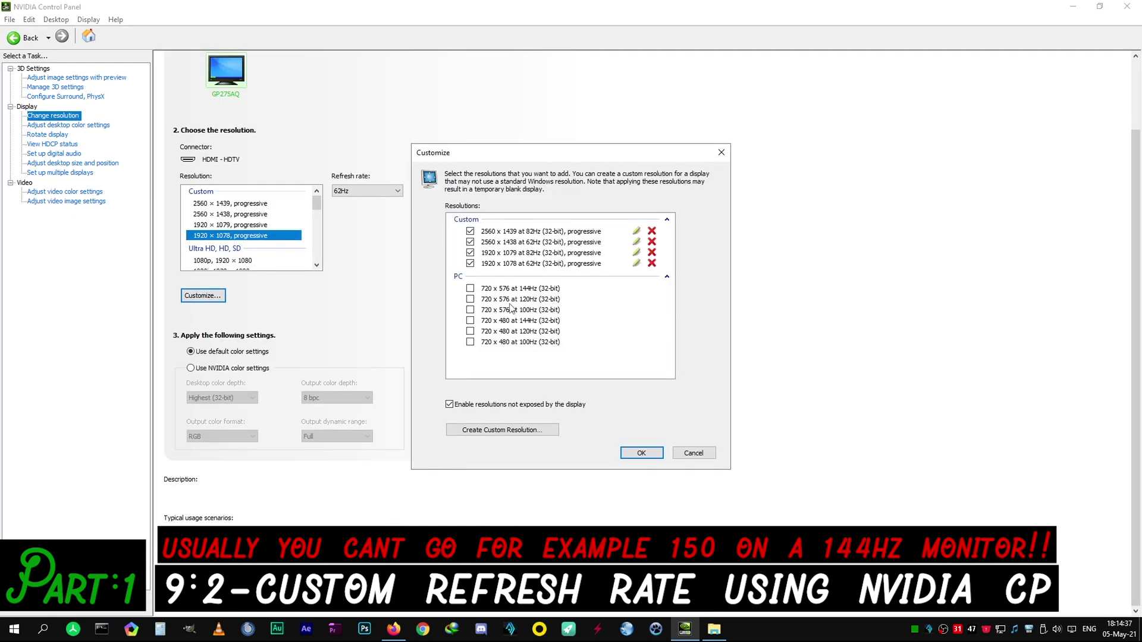
pyautogui.click(524, 430)
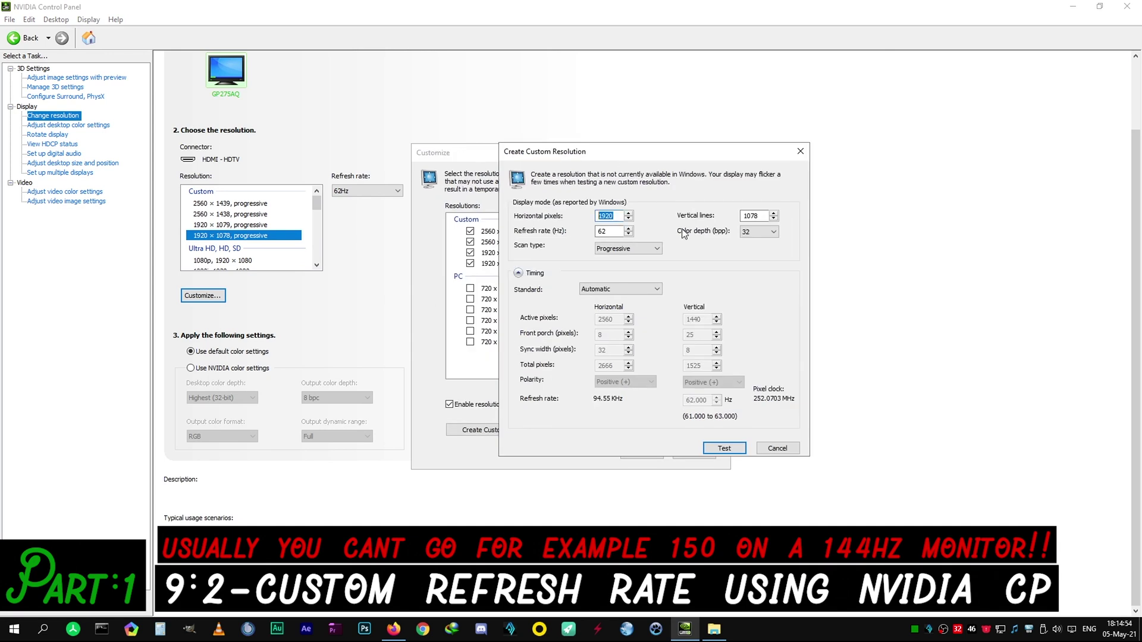
pyautogui.doubleClick(763, 218)
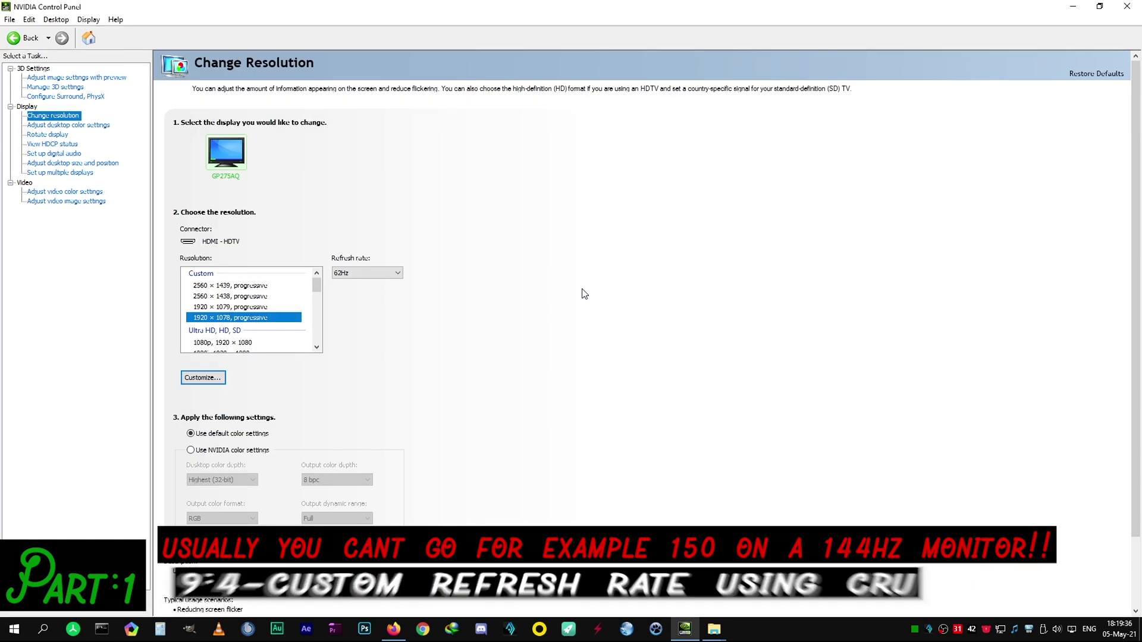
pyautogui.hotkey('alt', 'Tab')
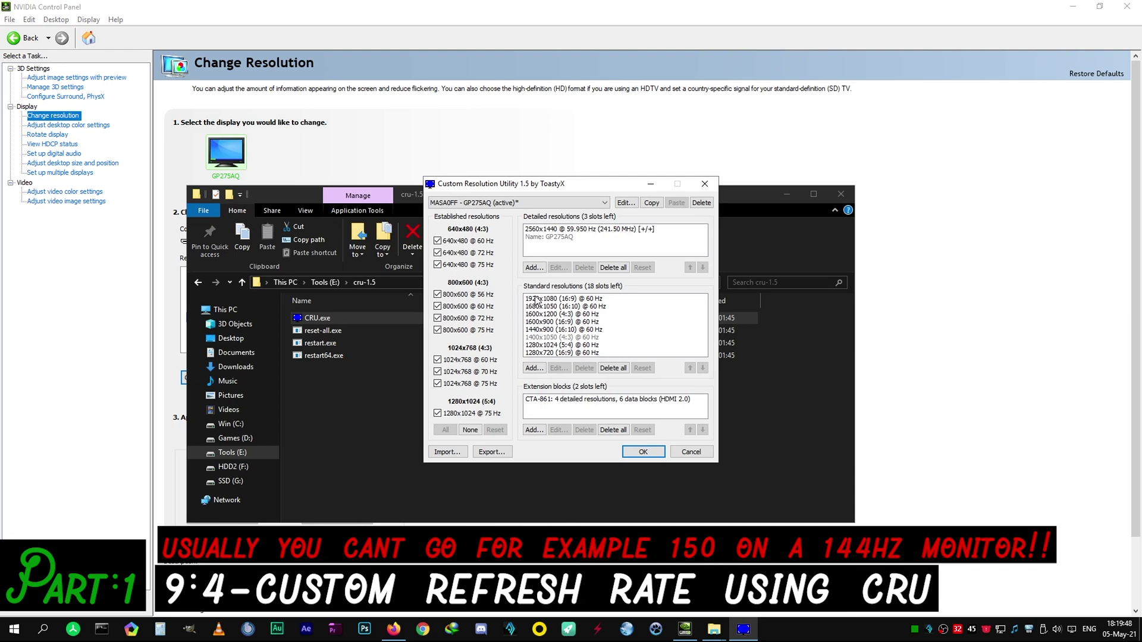
# Run CRU.exe and add a detailed resolution, editing its active pixel and line values.
pyautogui.click(534, 268)
pyautogui.click(537, 269)
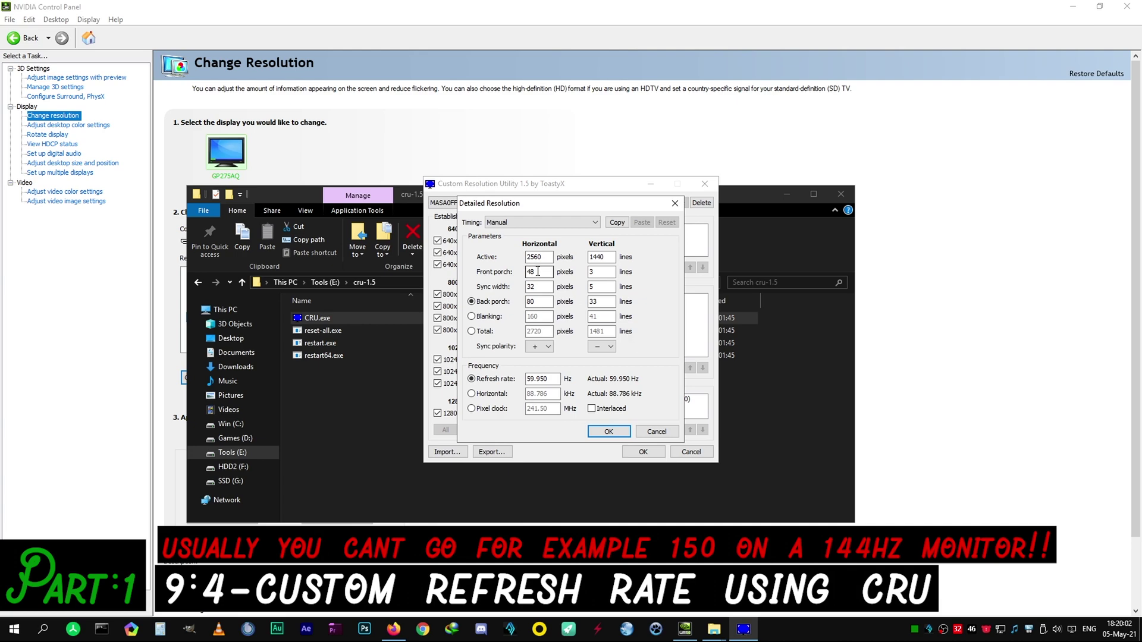
pyautogui.doubleClick(539, 258)
pyautogui.press('Tab')
pyautogui.click(608, 431)
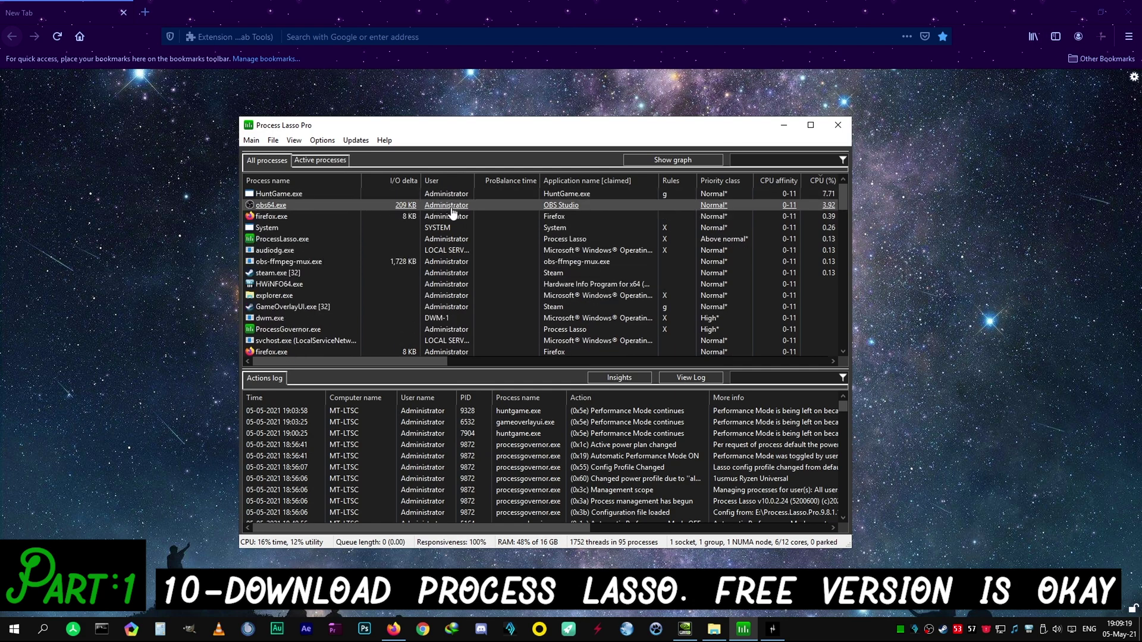
# Add an application power profile that runs hunt.exe under the AMD Ryzen™ Balanced plan.
pyautogui.click(252, 141)
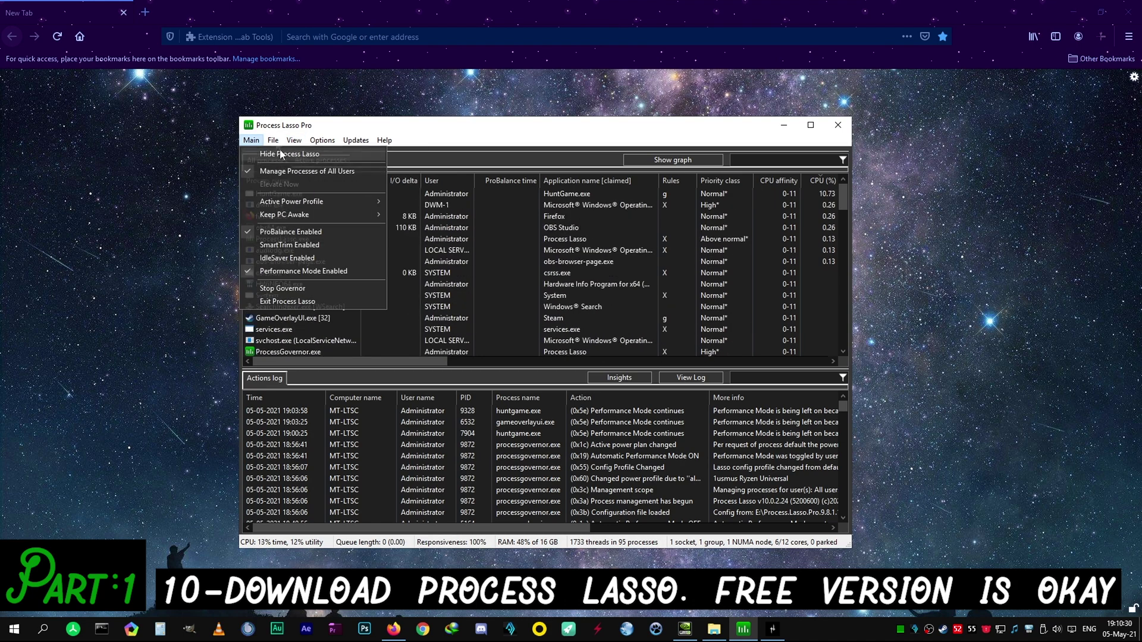
pyautogui.moveTo(322, 140)
pyautogui.moveTo(362, 212)
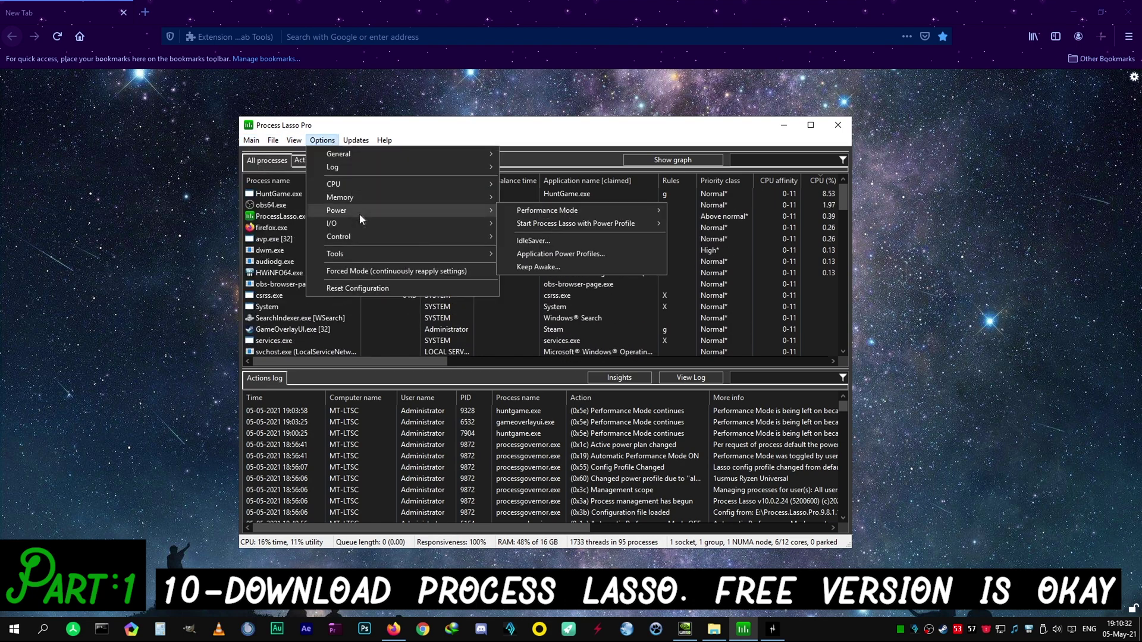
pyautogui.moveTo(555, 210)
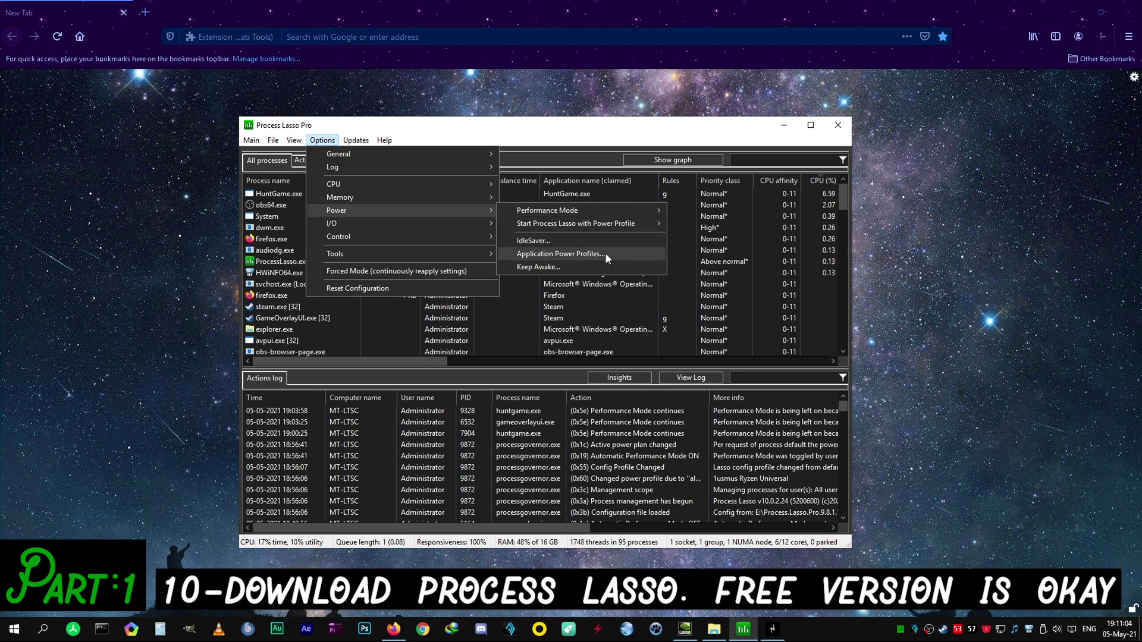
pyautogui.click(605, 254)
pyautogui.click(670, 244)
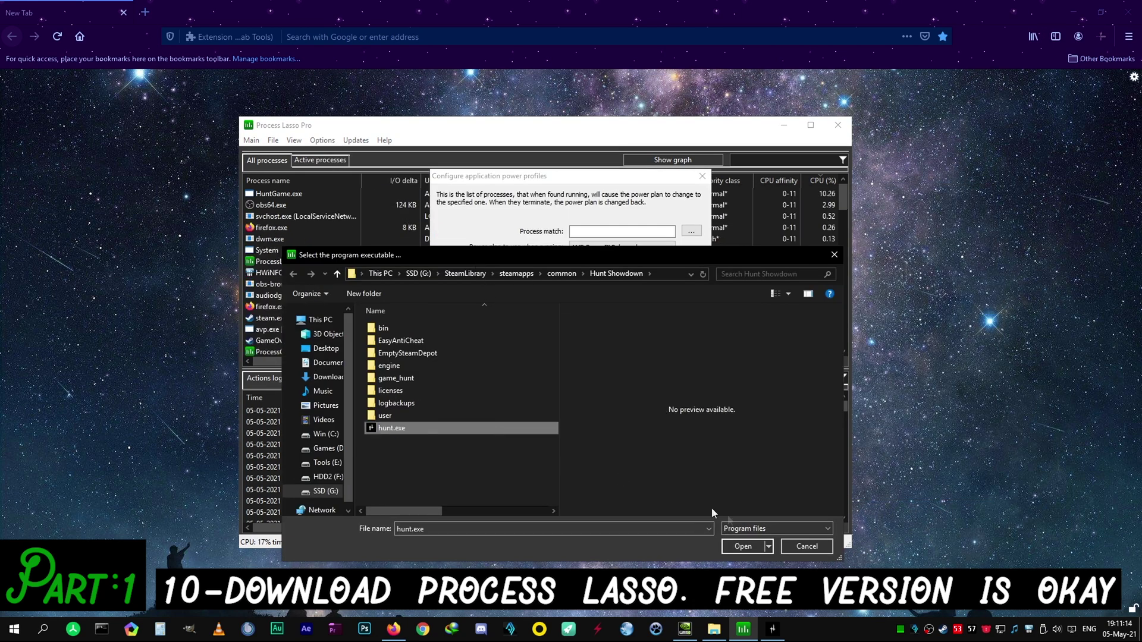
pyautogui.click(744, 544)
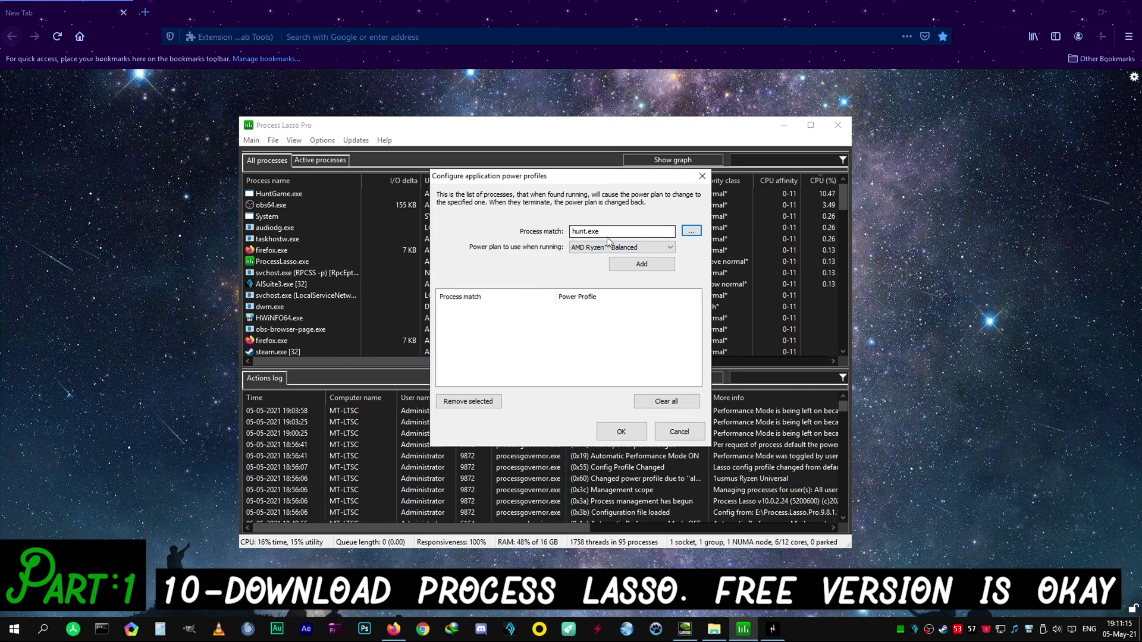
pyautogui.click(649, 247)
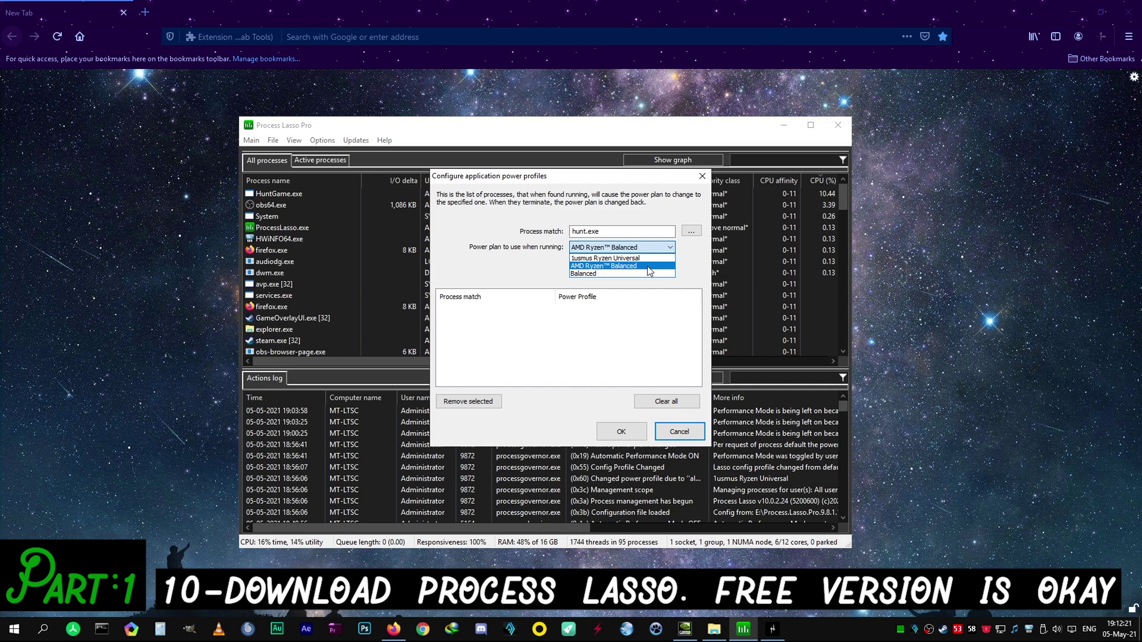
pyautogui.click(648, 266)
pyautogui.click(621, 431)
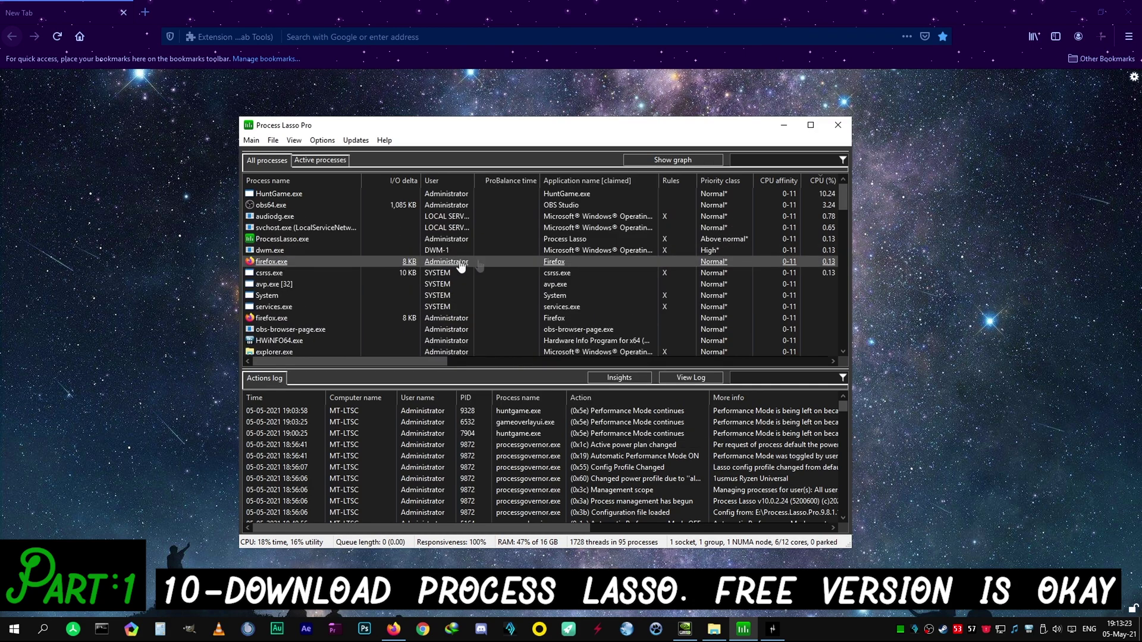
# Enable SmartTrim with Trim Working Sets off and a 15-minute check interval.
pyautogui.click(322, 140)
pyautogui.moveTo(470, 200)
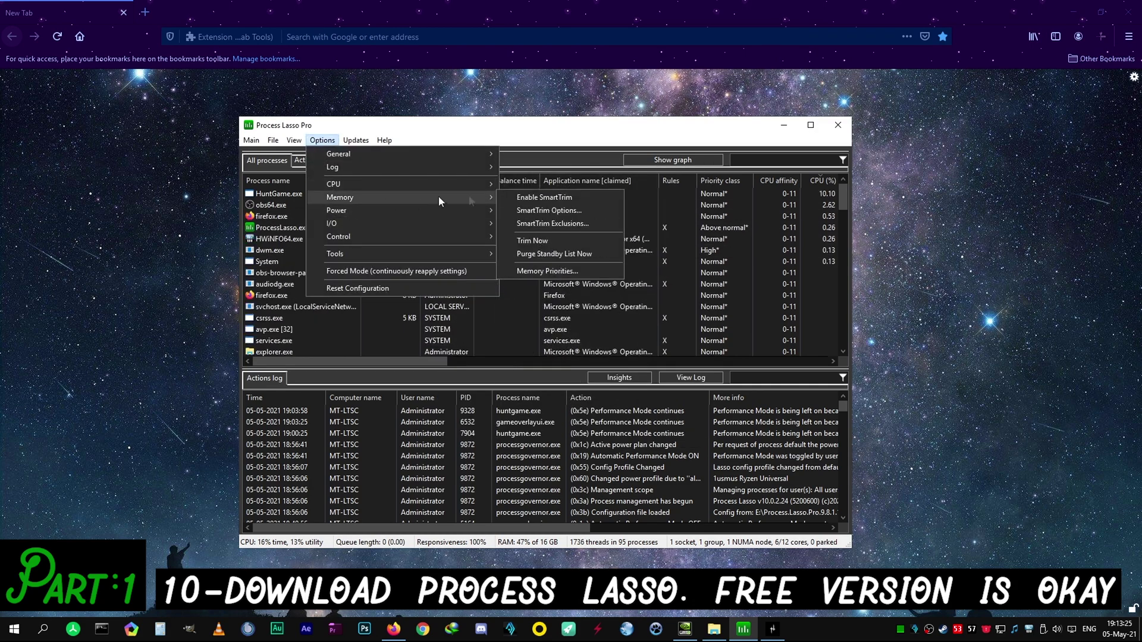
pyautogui.click(540, 210)
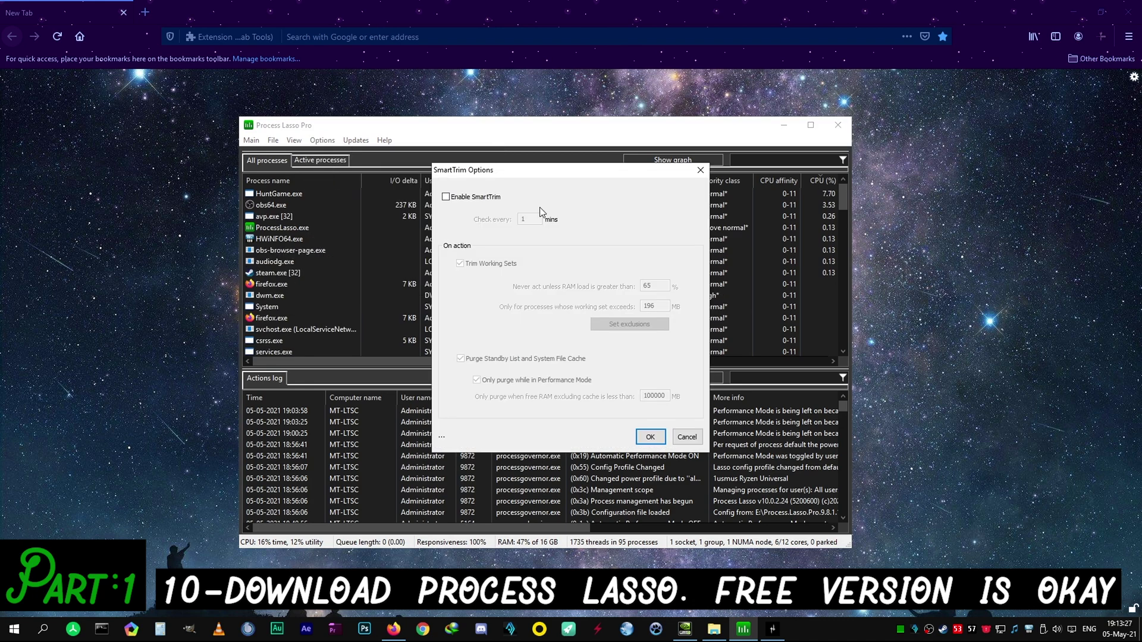
pyautogui.click(455, 198)
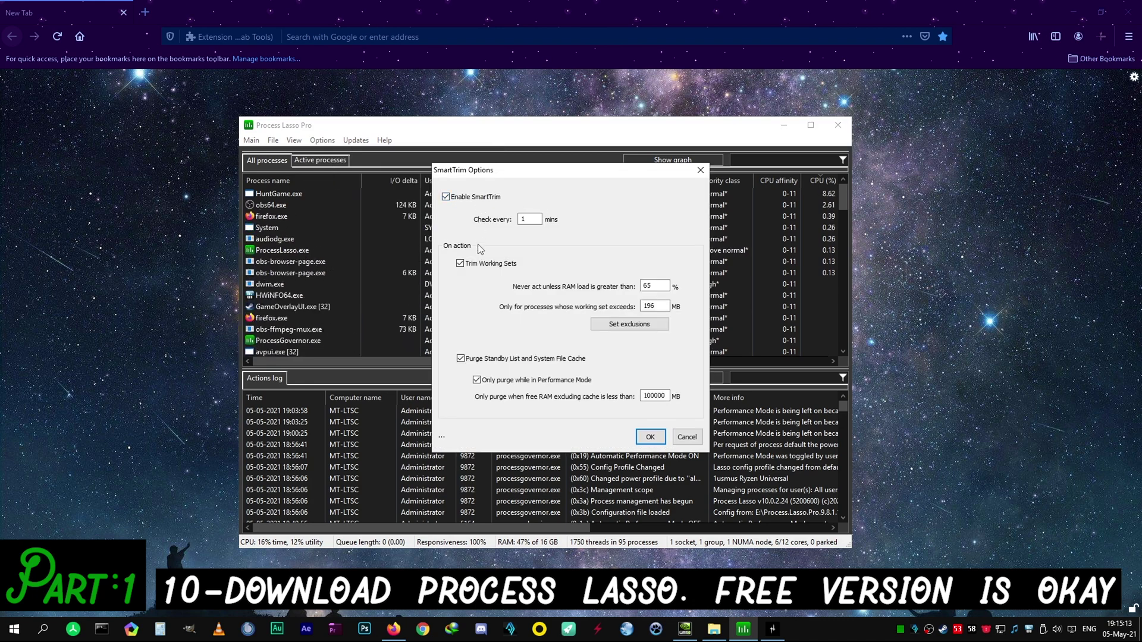
pyautogui.click(461, 263)
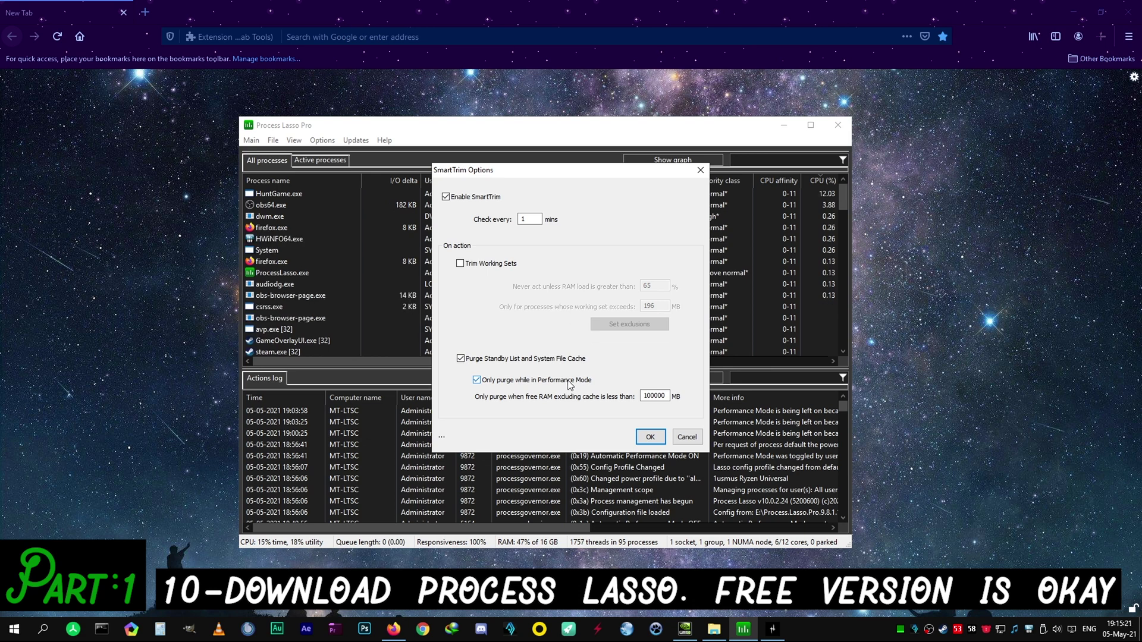
pyautogui.doubleClick(655, 397)
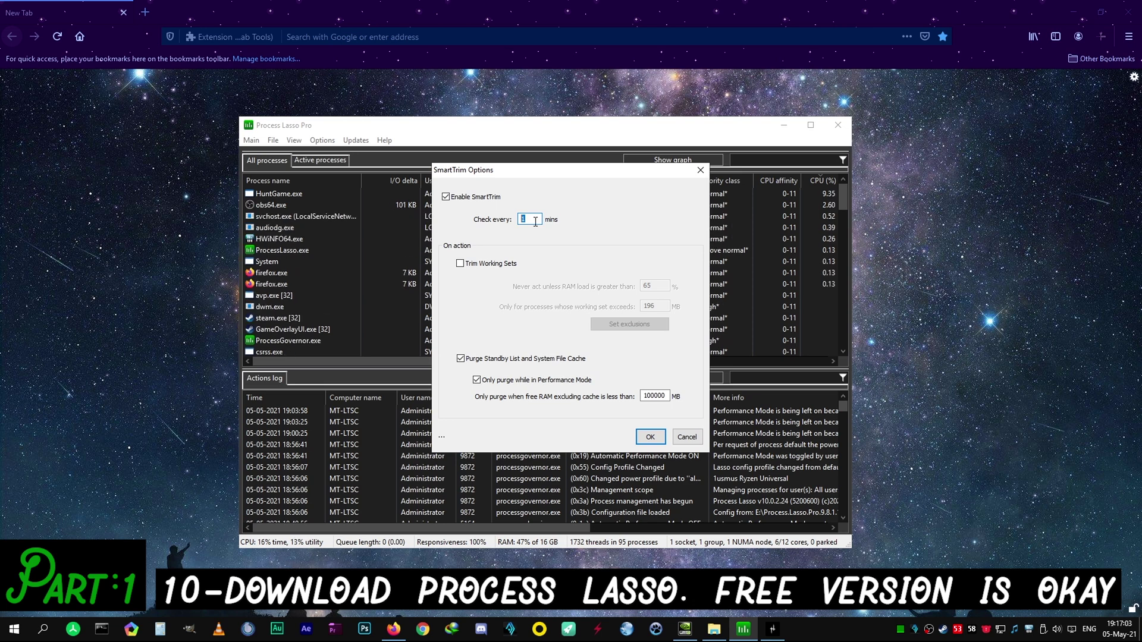
pyautogui.write('15')
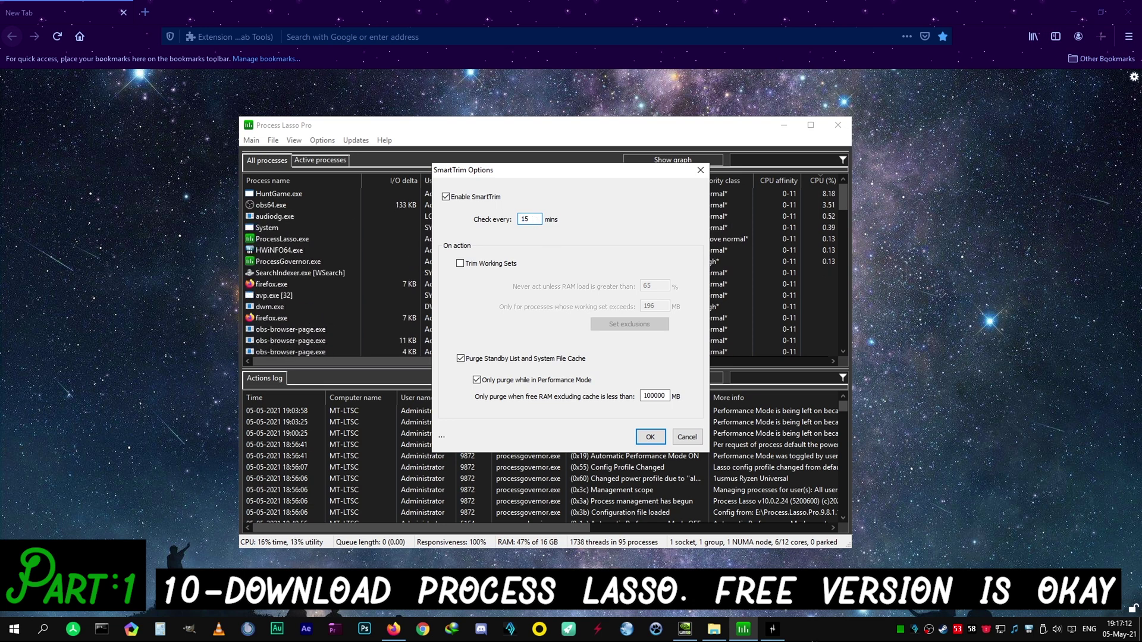
pyautogui.rightClick(831, 631)
pyautogui.click(863, 576)
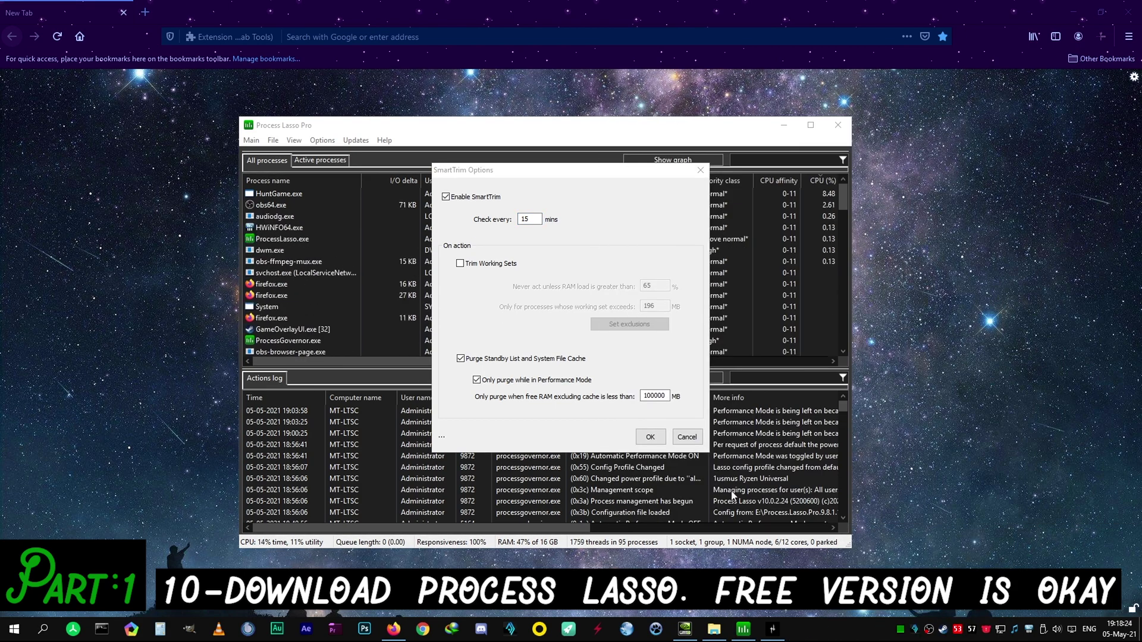
# Check memory usage on Task Manager's Performance tab.
pyautogui.rightClick(828, 625)
pyautogui.click(863, 576)
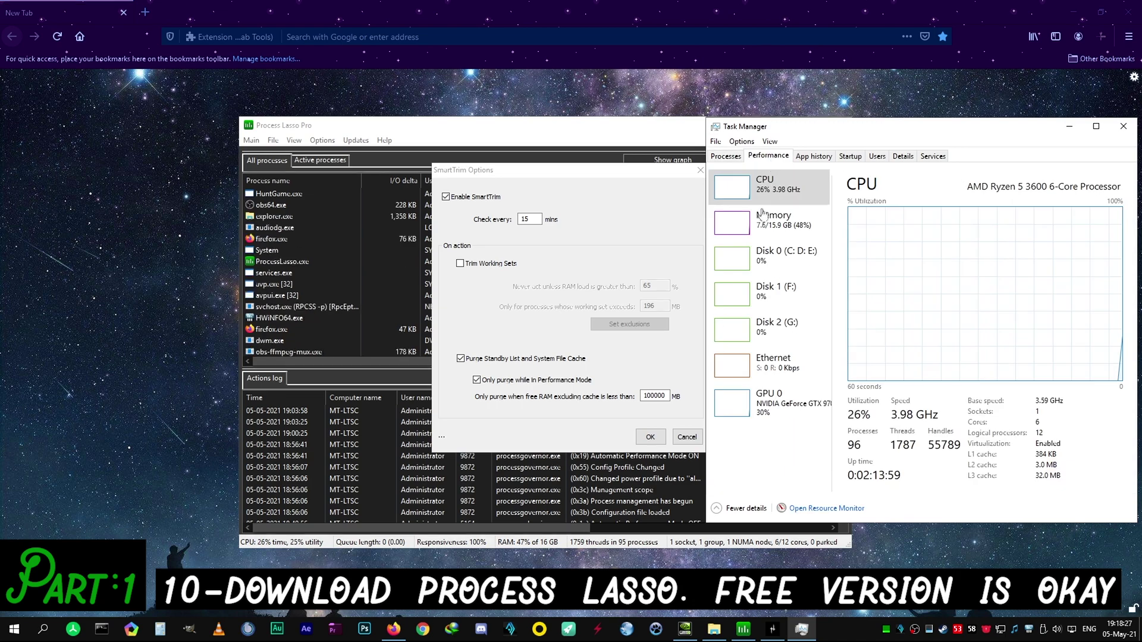
pyautogui.click(771, 227)
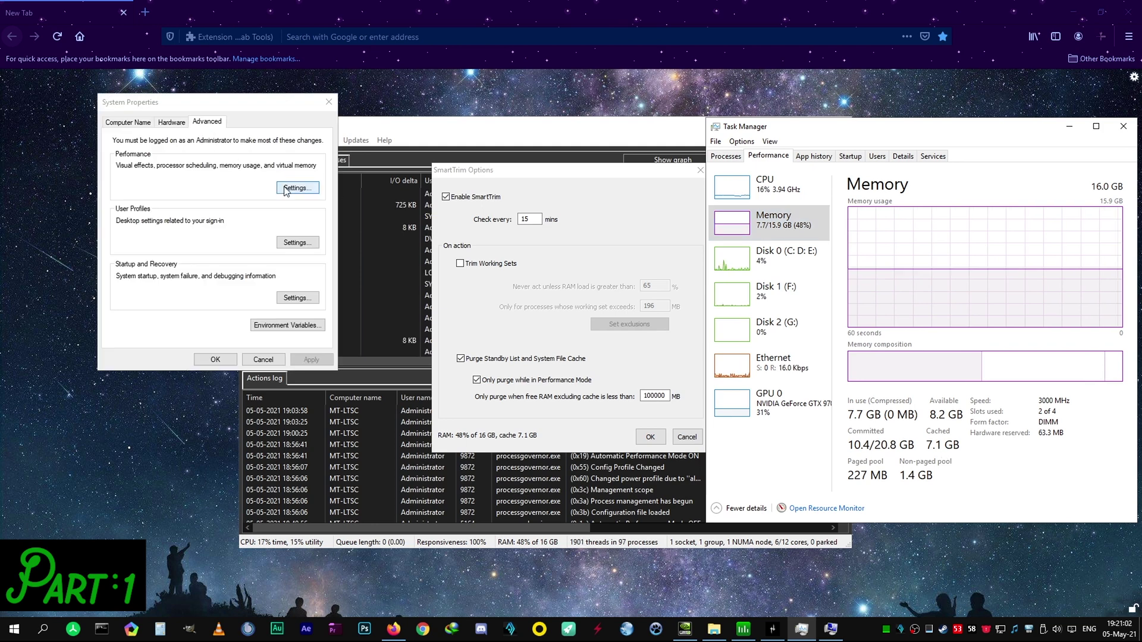
# In the virtual memory settings, select the G: [SSD] drive to give it a custom page file size.
pyautogui.click(295, 191)
pyautogui.click(187, 168)
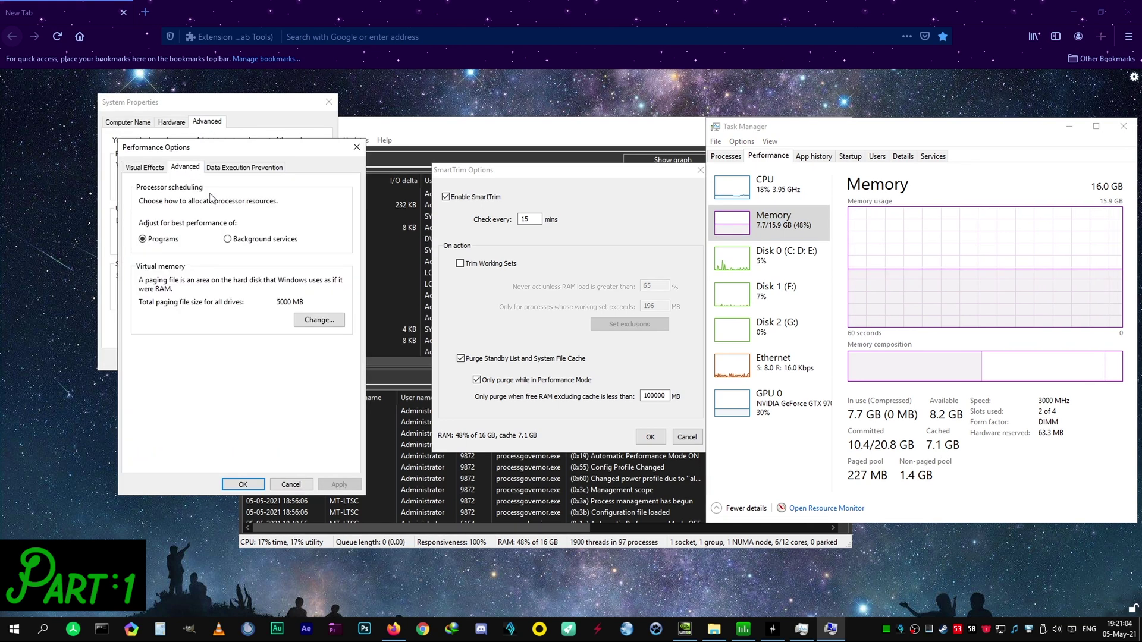
pyautogui.click(319, 319)
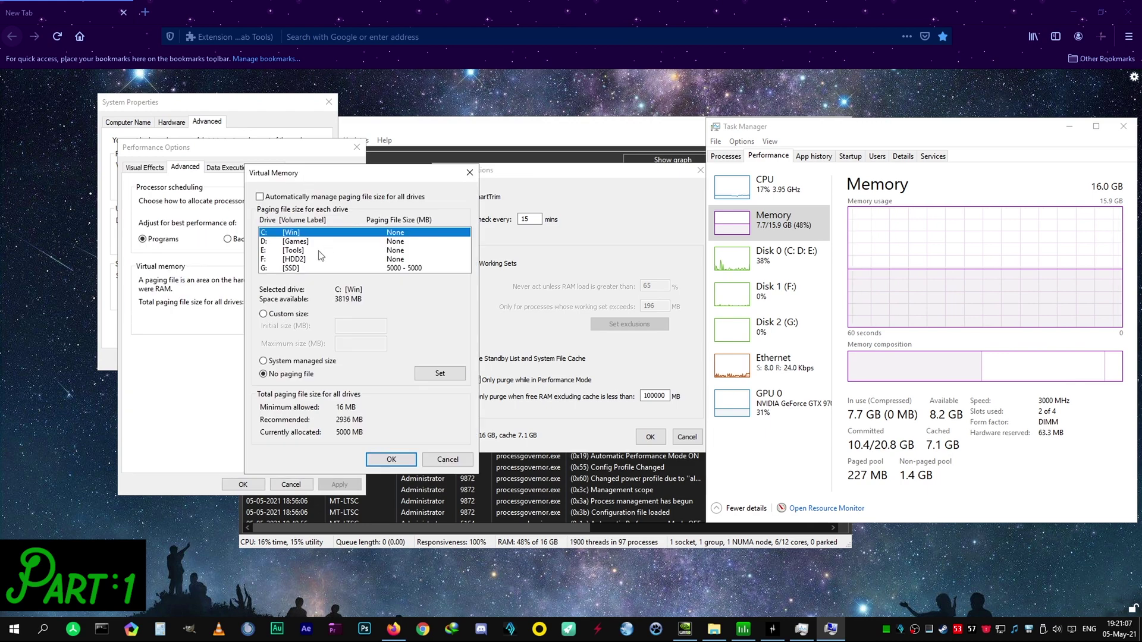
pyautogui.click(287, 268)
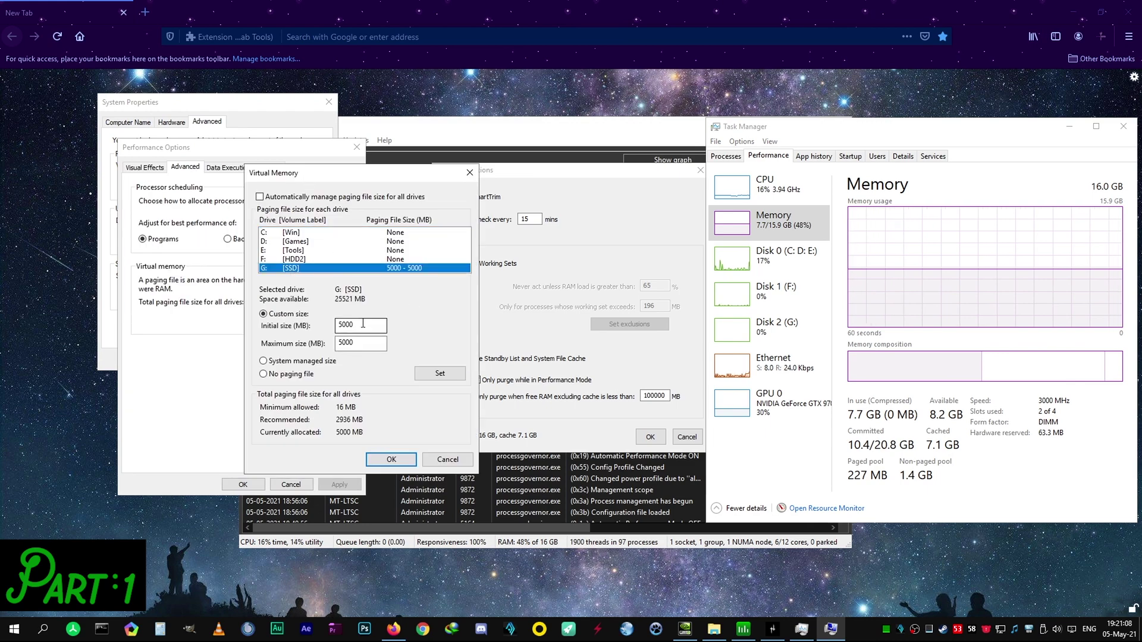
pyautogui.press('Tab')
pyautogui.press('Tab')
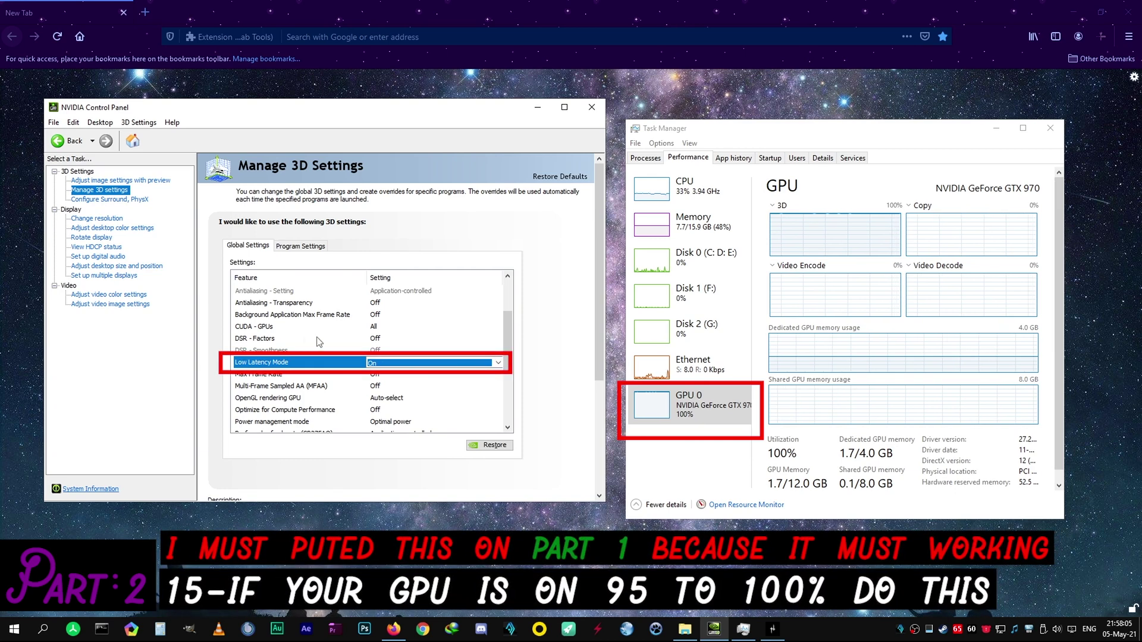
# Expand the Global Settings Low Latency Mode dropdown to show Off, On and Ultra.
pyautogui.click(468, 367)
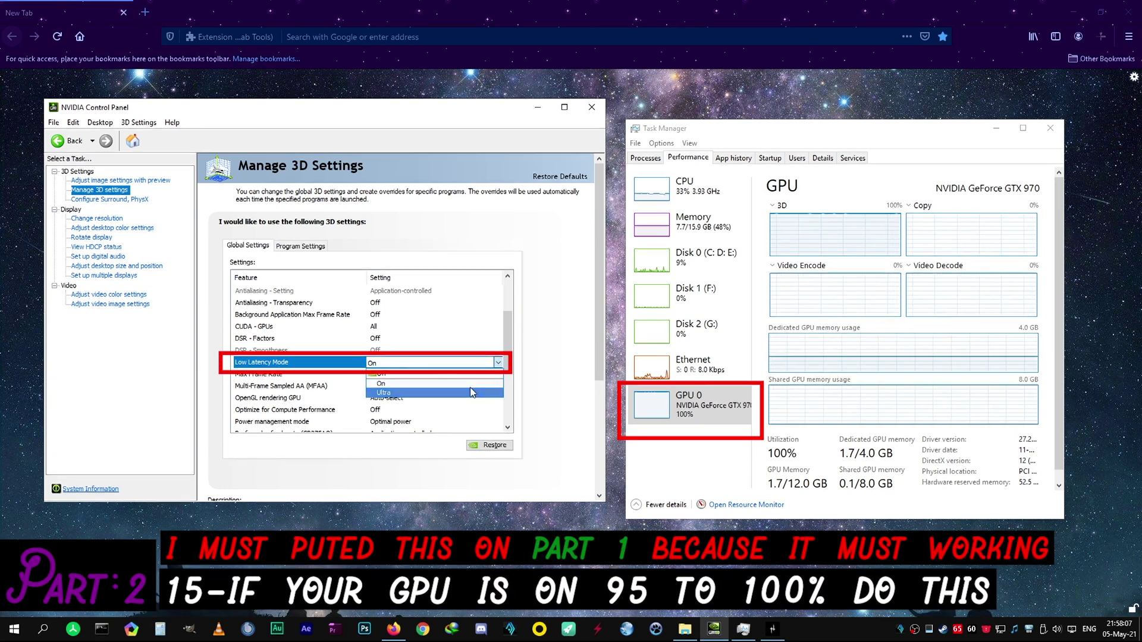